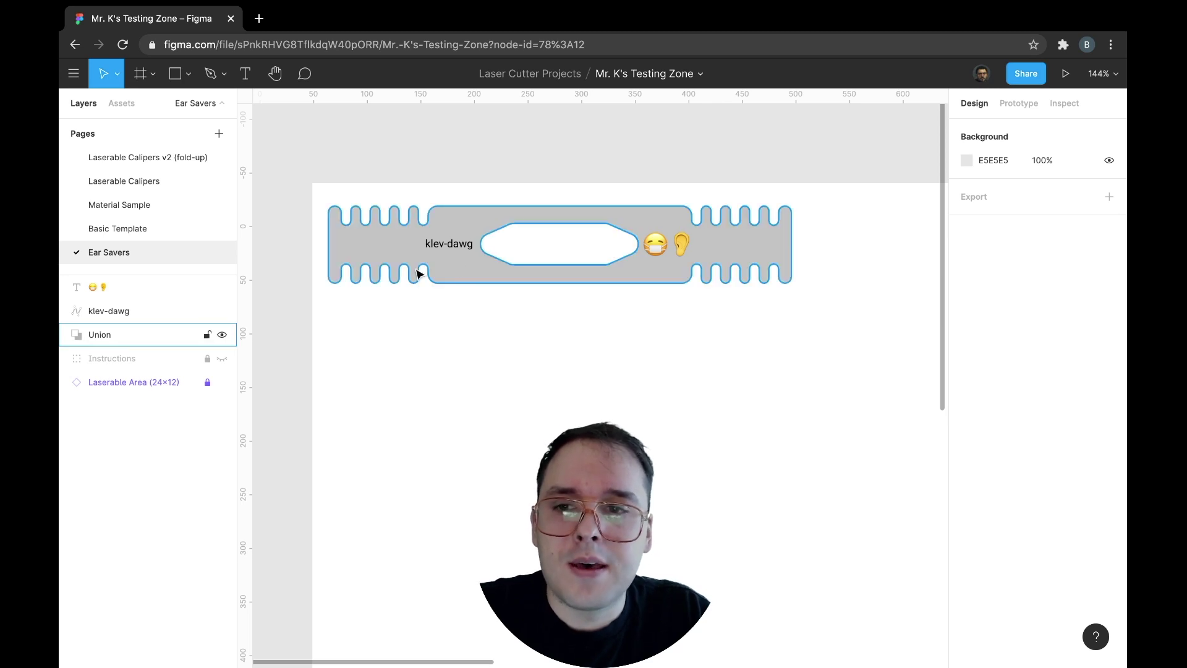
Step: Browse the Basic Template page
{"action": "left_click", "coordinate": [150, 230]}
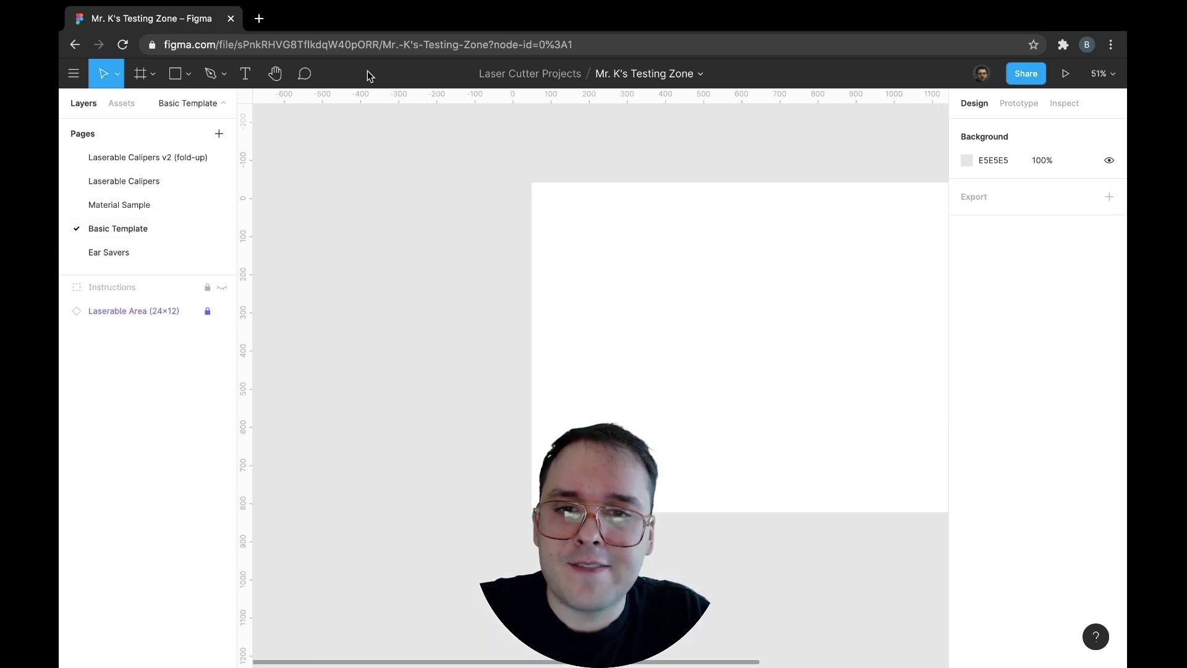
{"action": "scroll", "coordinate": [651, 308], "scroll_direction": "left", "scroll_amount": 5}
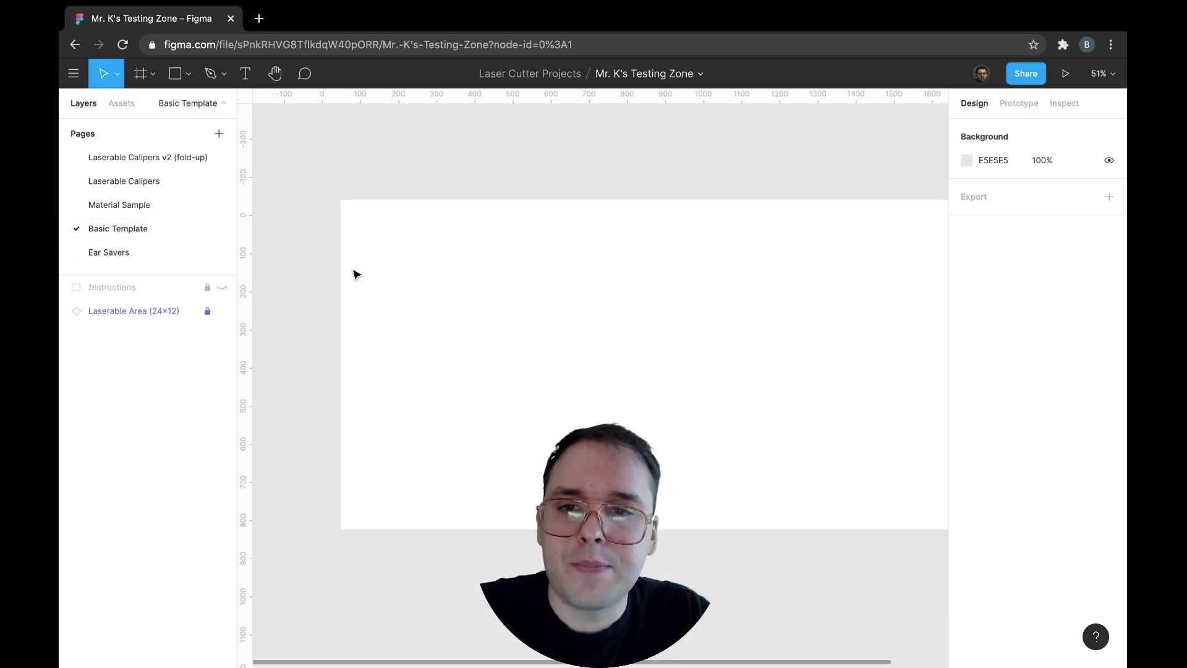
{"action": "scroll", "coordinate": [498, 294], "scroll_direction": "right", "scroll_amount": 3}
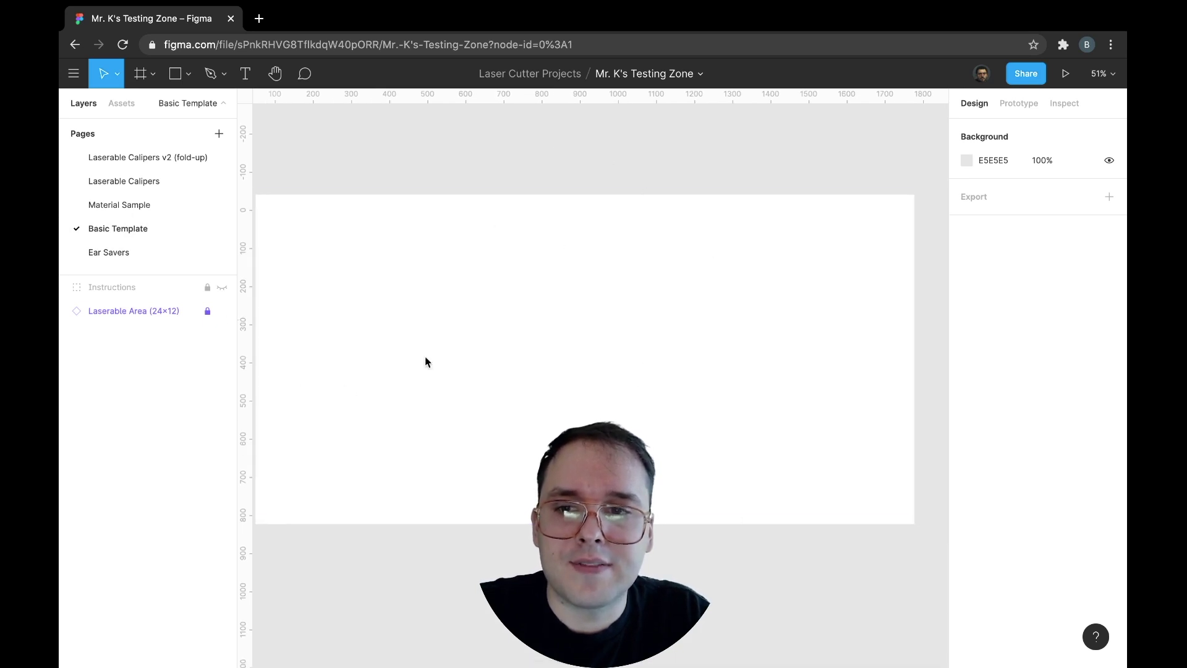
Step: Back on Ear Savers, select the 432×72 union outline, then the klev-dawg text
{"action": "left_click", "coordinate": [191, 256]}
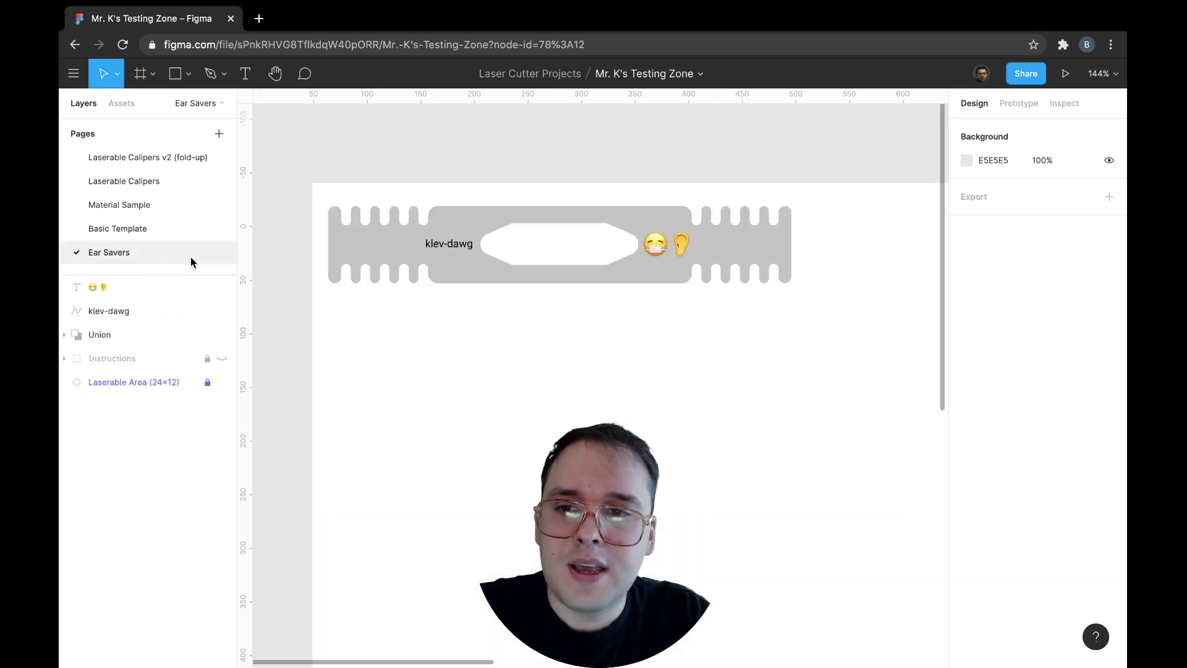
{"action": "left_click", "coordinate": [446, 280]}
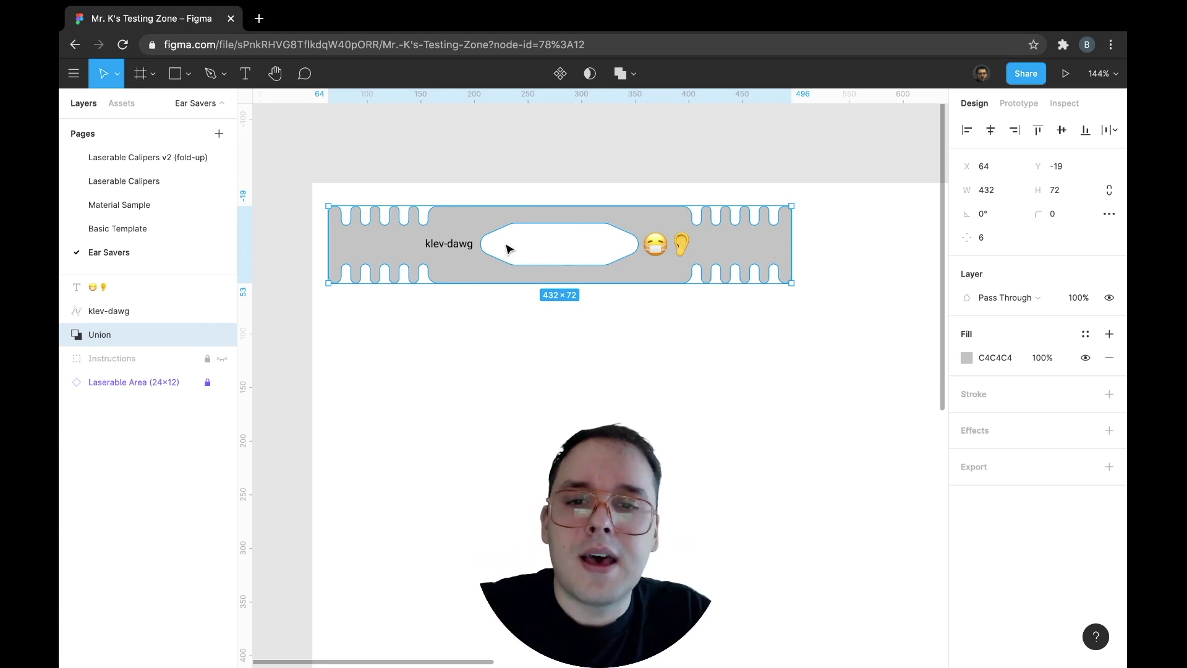
{"action": "left_click", "coordinate": [455, 251]}
{"action": "left_click", "coordinate": [604, 323]}
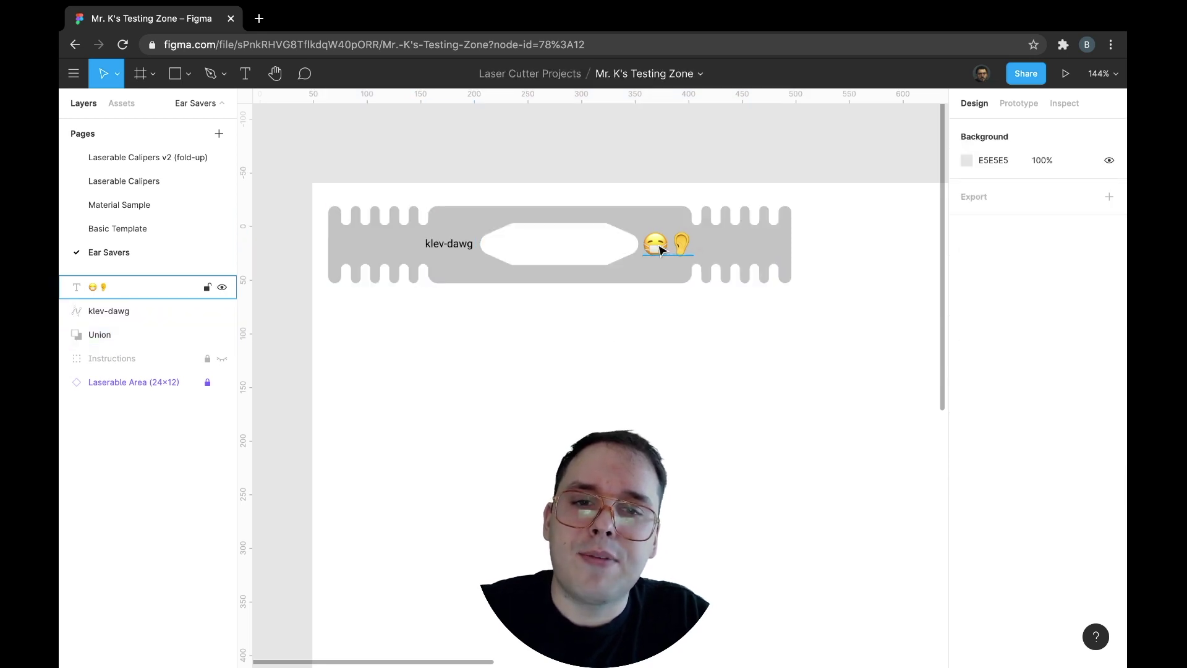
{"action": "left_click", "coordinate": [662, 250]}
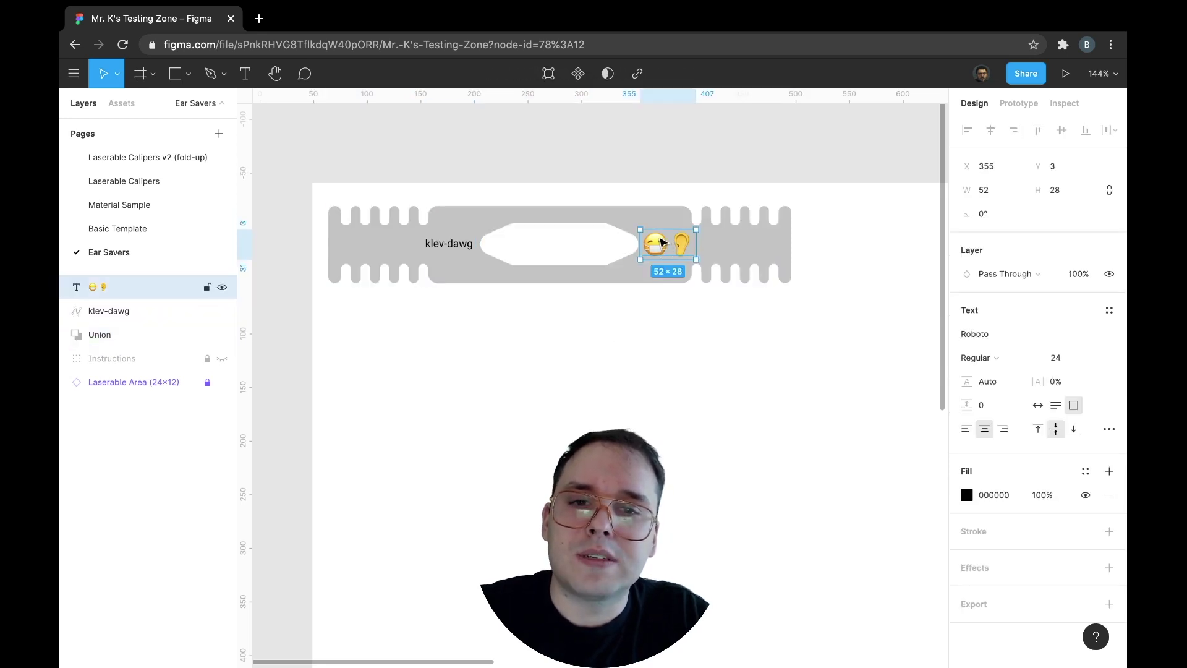
{"action": "left_click", "coordinate": [681, 334]}
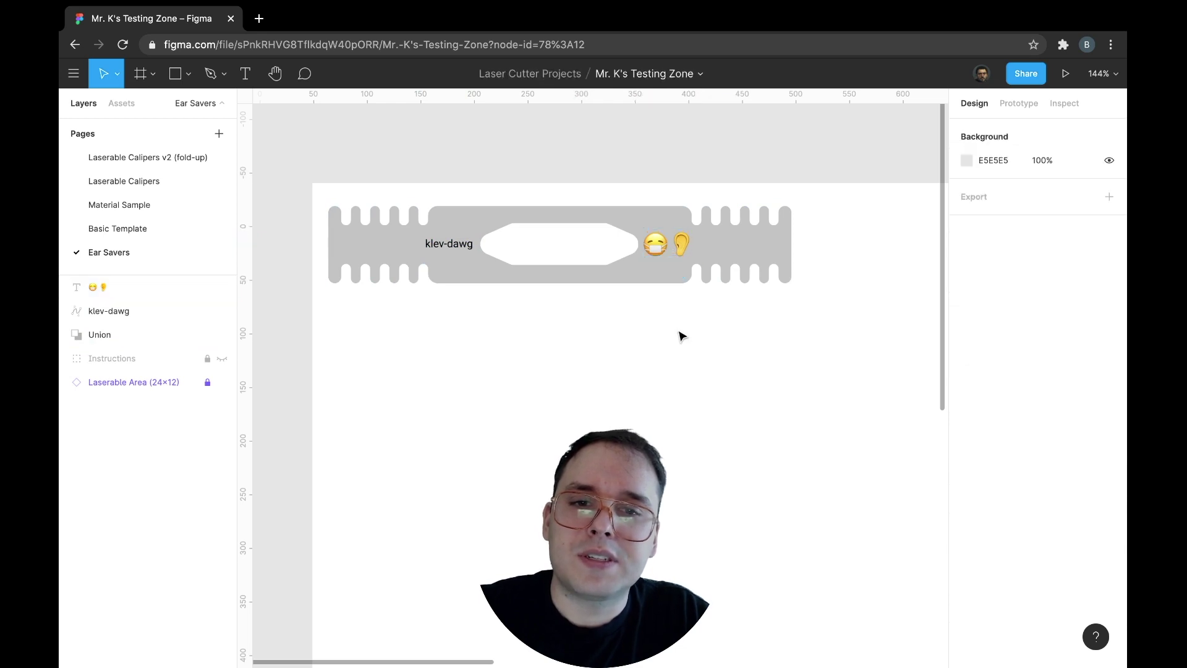
{"action": "left_click", "coordinate": [669, 252]}
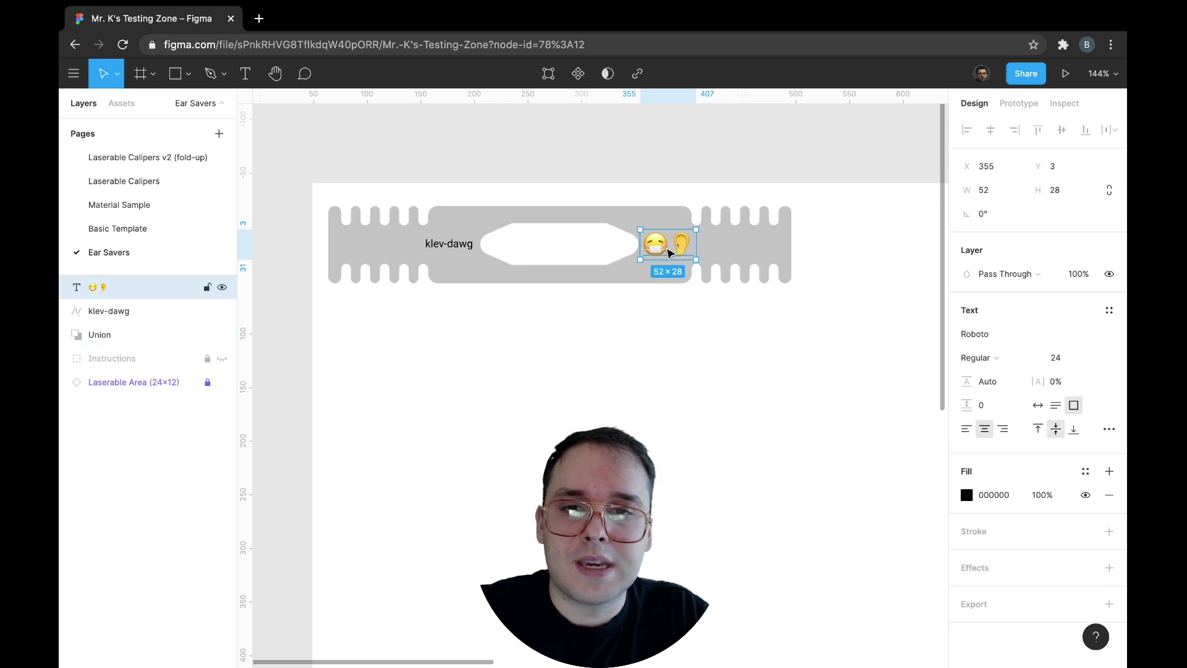
{"action": "left_click", "coordinate": [657, 214]}
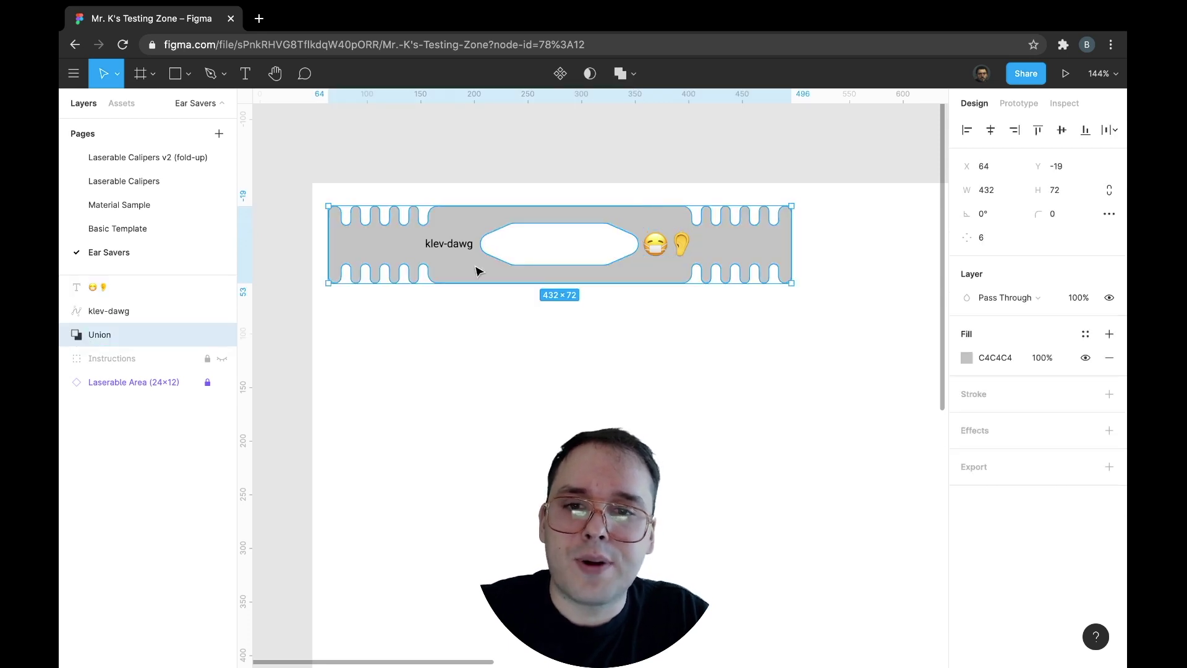
{"action": "left_click", "coordinate": [450, 247]}
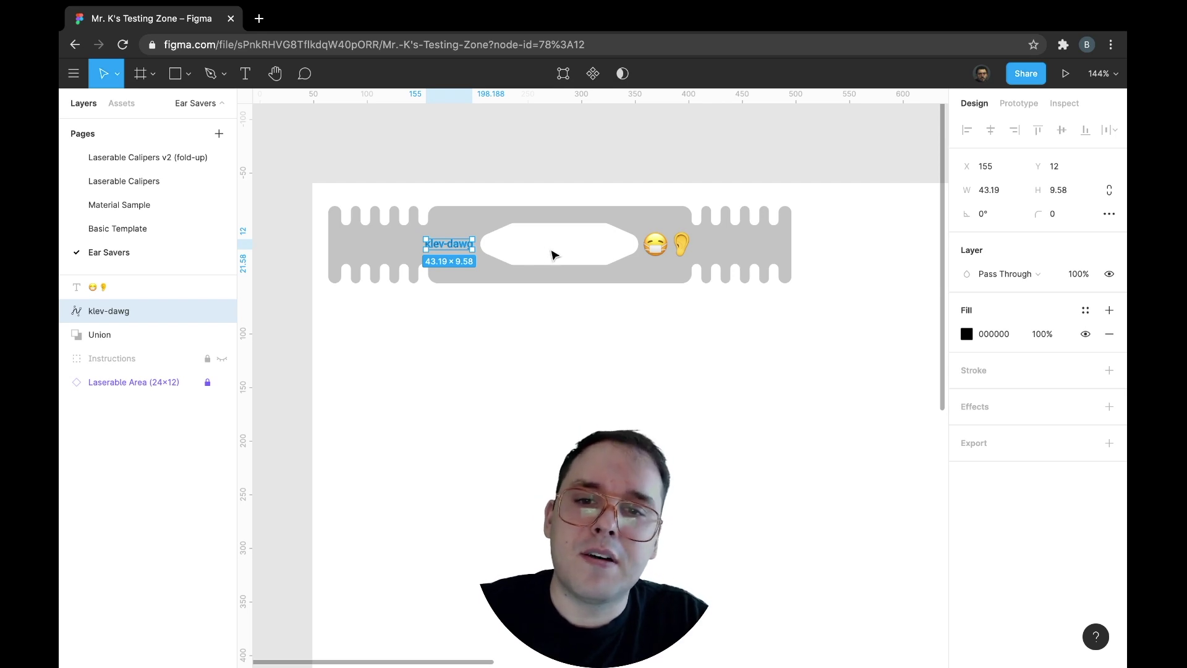
{"action": "left_click", "coordinate": [668, 249]}
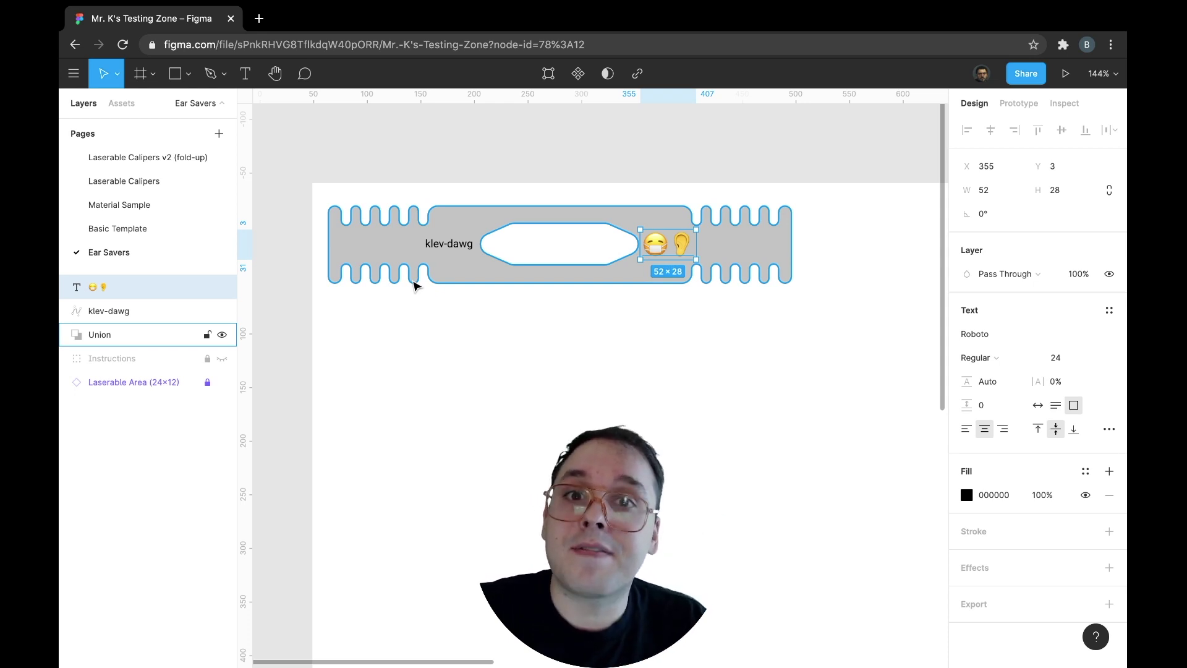
{"action": "left_click", "coordinate": [461, 347]}
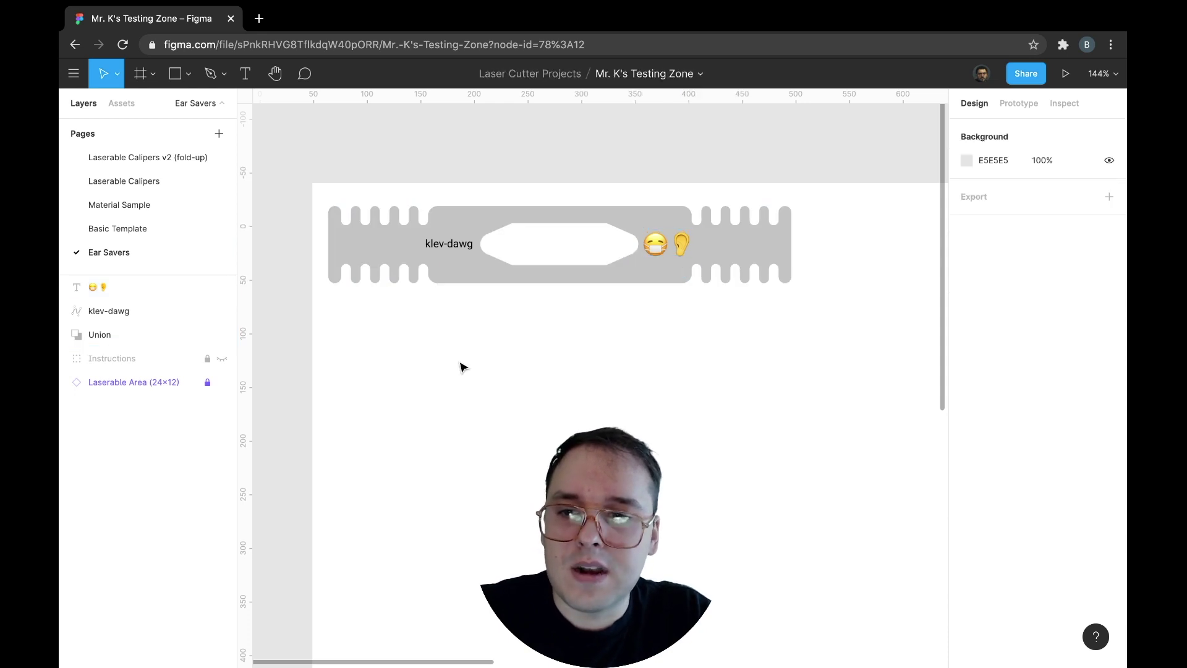
{"action": "scroll", "coordinate": [388, 334], "scroll_direction": "up", "scroll_amount": 1}
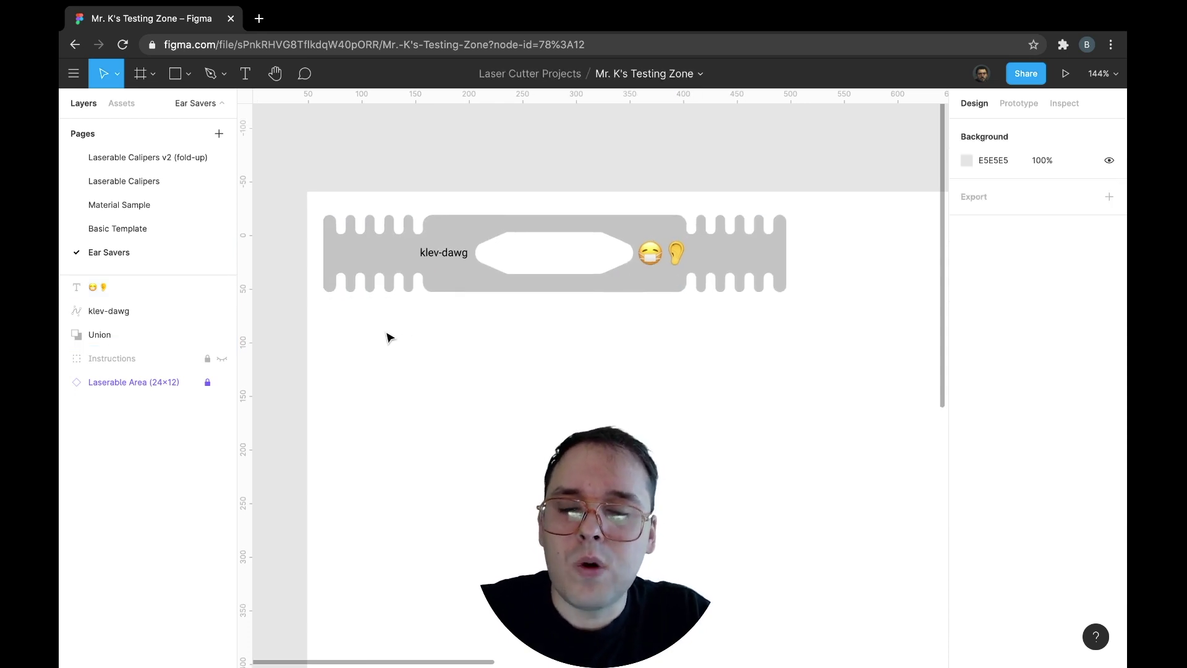
{"action": "scroll", "coordinate": [389, 338], "scroll_direction": "left", "scroll_amount": 1}
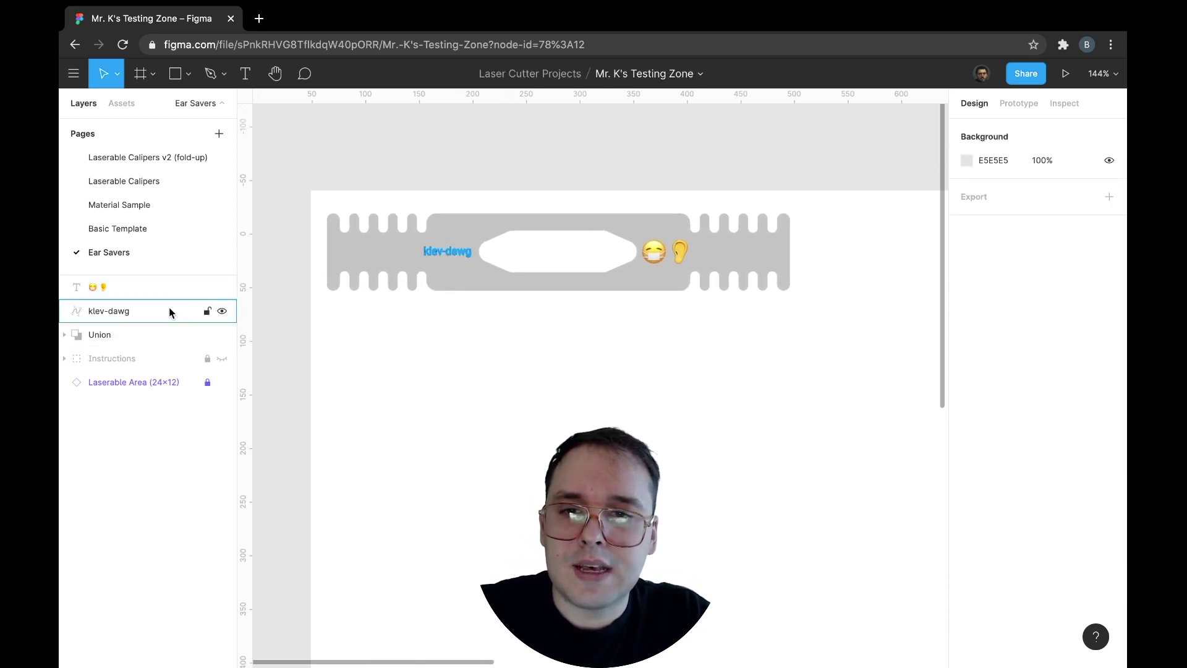
Step: Wrap the Union shape in a group named Cut
{"action": "left_click", "coordinate": [138, 342]}
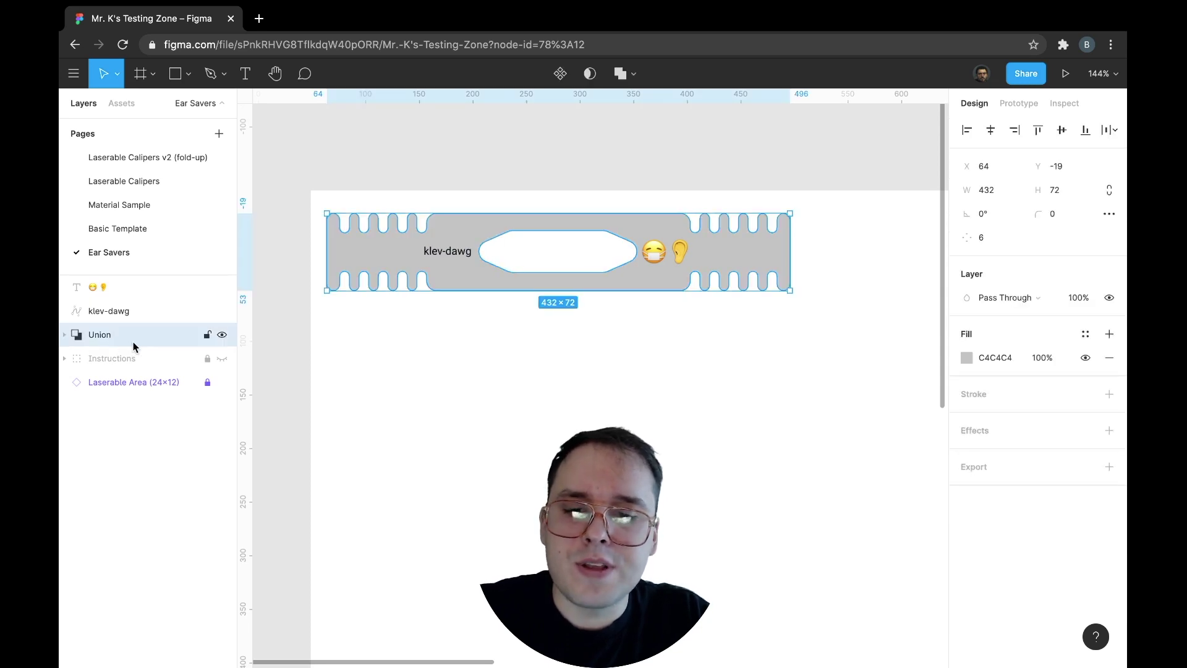
{"action": "key", "text": "ctrl+g"}
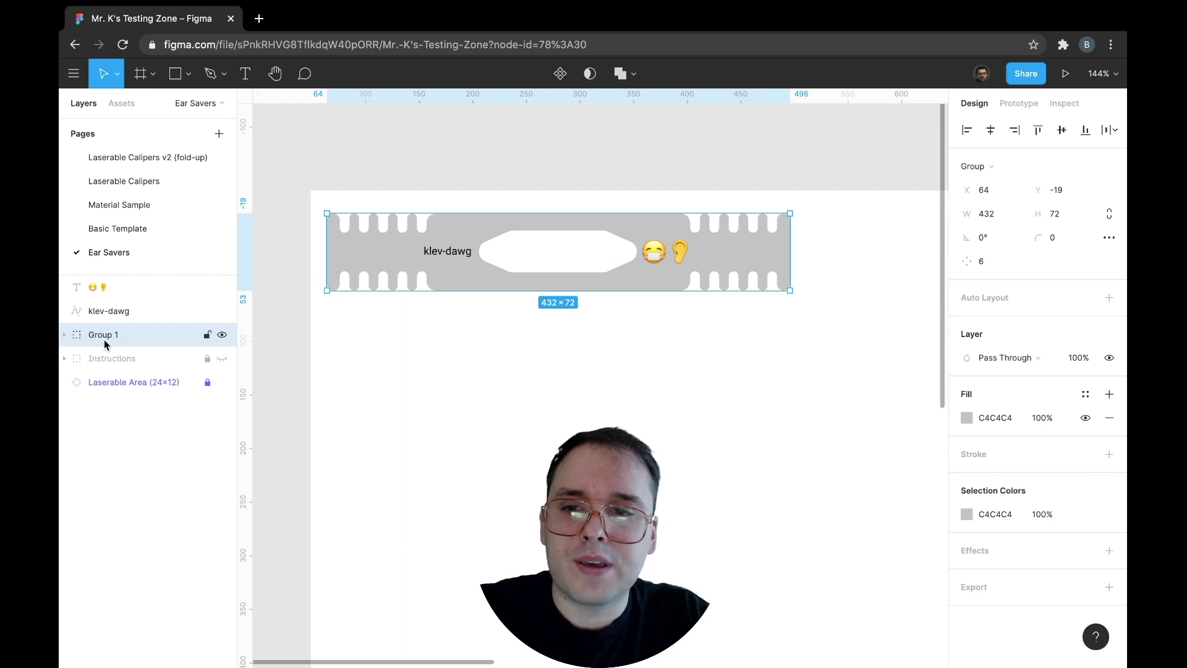
{"action": "right_click", "coordinate": [124, 339]}
{"action": "left_click", "coordinate": [137, 403]}
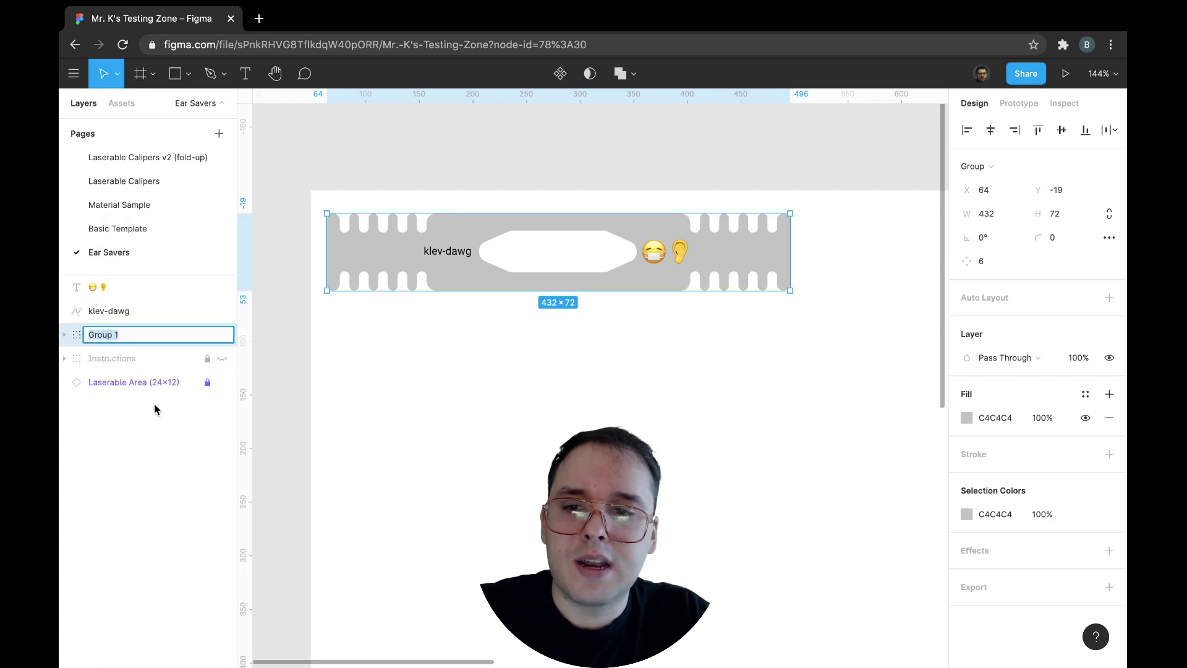
{"action": "type", "text": "Cut"}
{"action": "key", "text": "Return"}
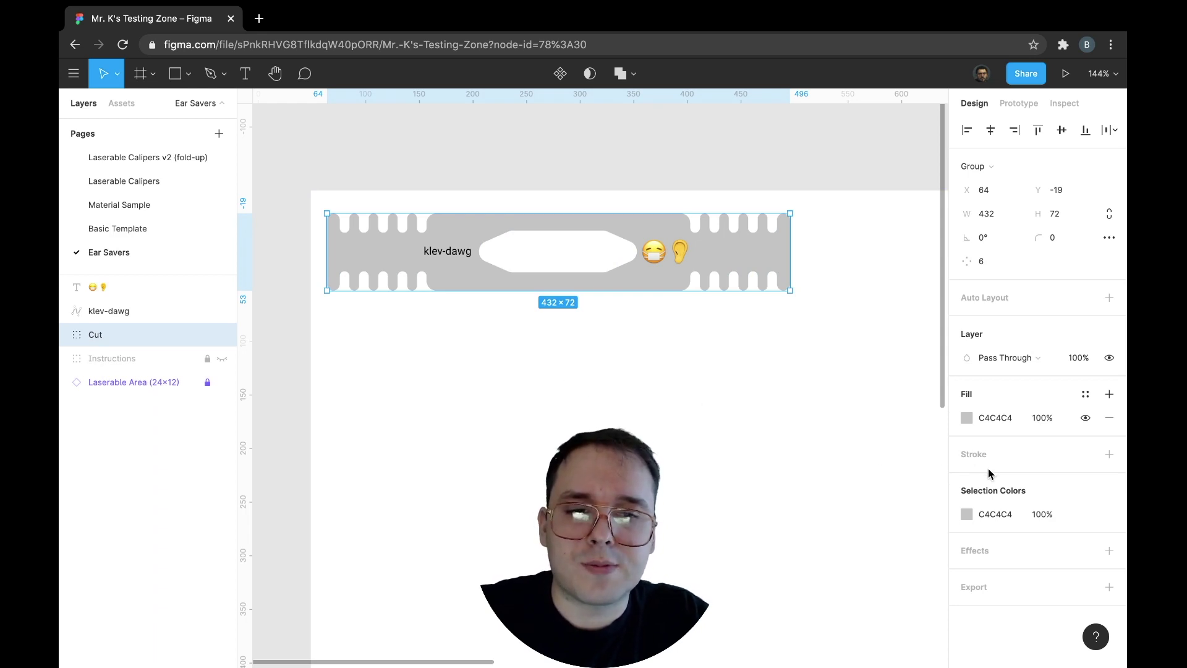
Step: Remove the Cut group's grey fill and give it a 0.1 Inside Laser Cut stroke
{"action": "left_click", "coordinate": [1108, 420]}
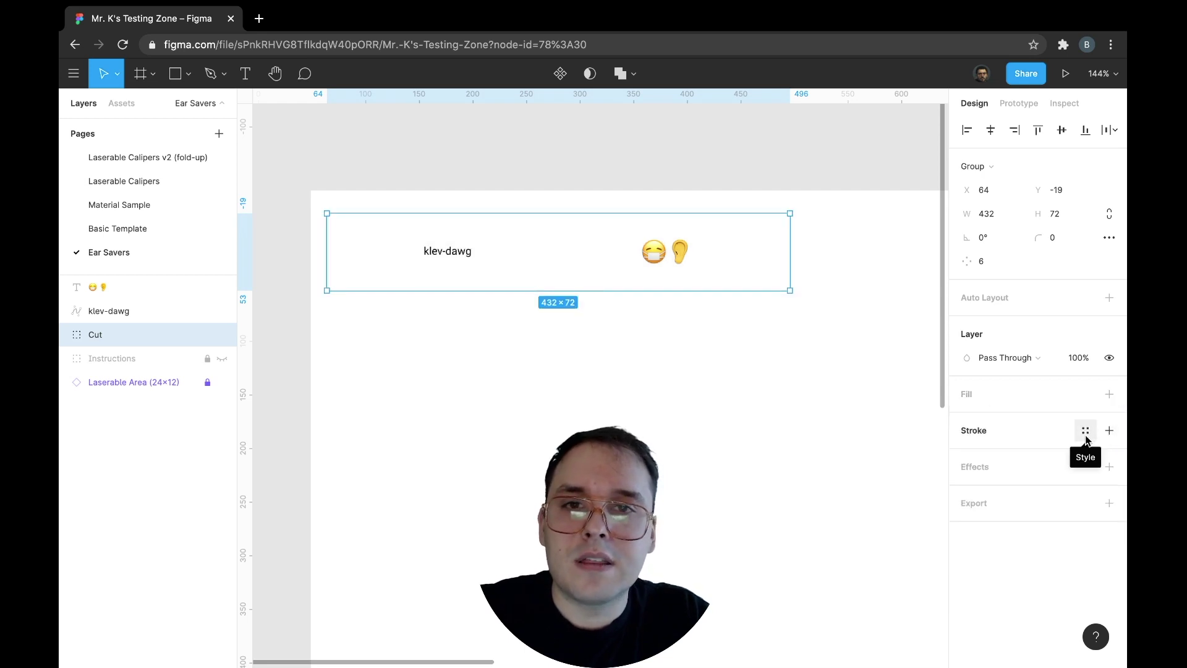
{"action": "left_click", "coordinate": [1085, 433]}
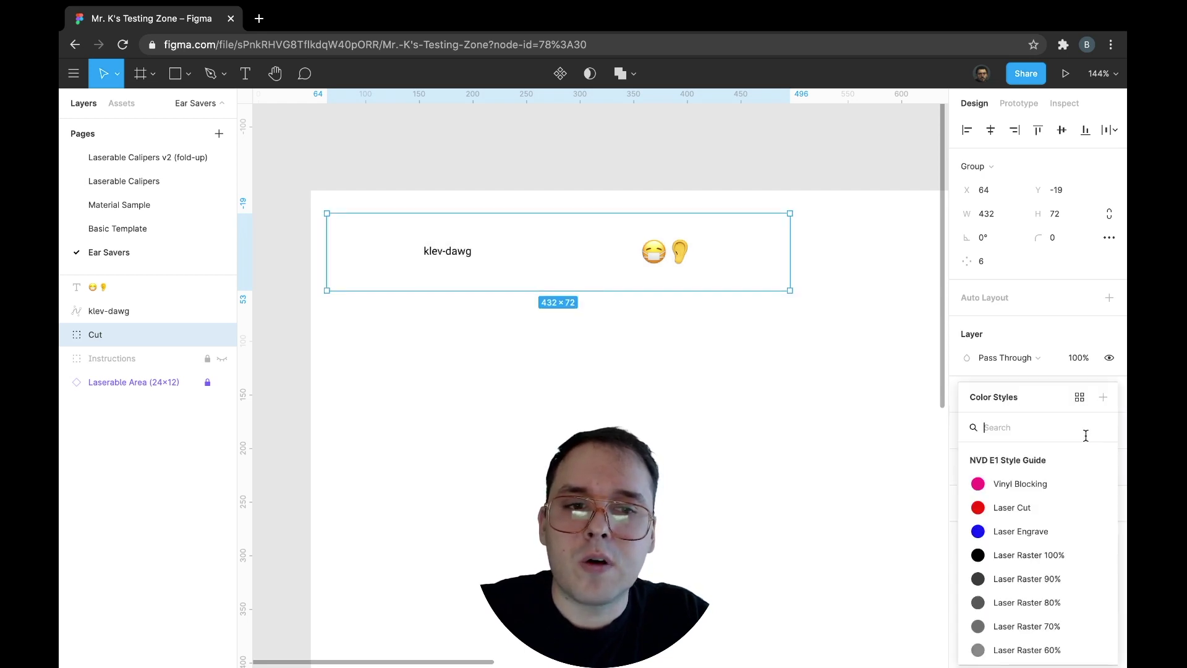
{"action": "left_click", "coordinate": [1012, 504]}
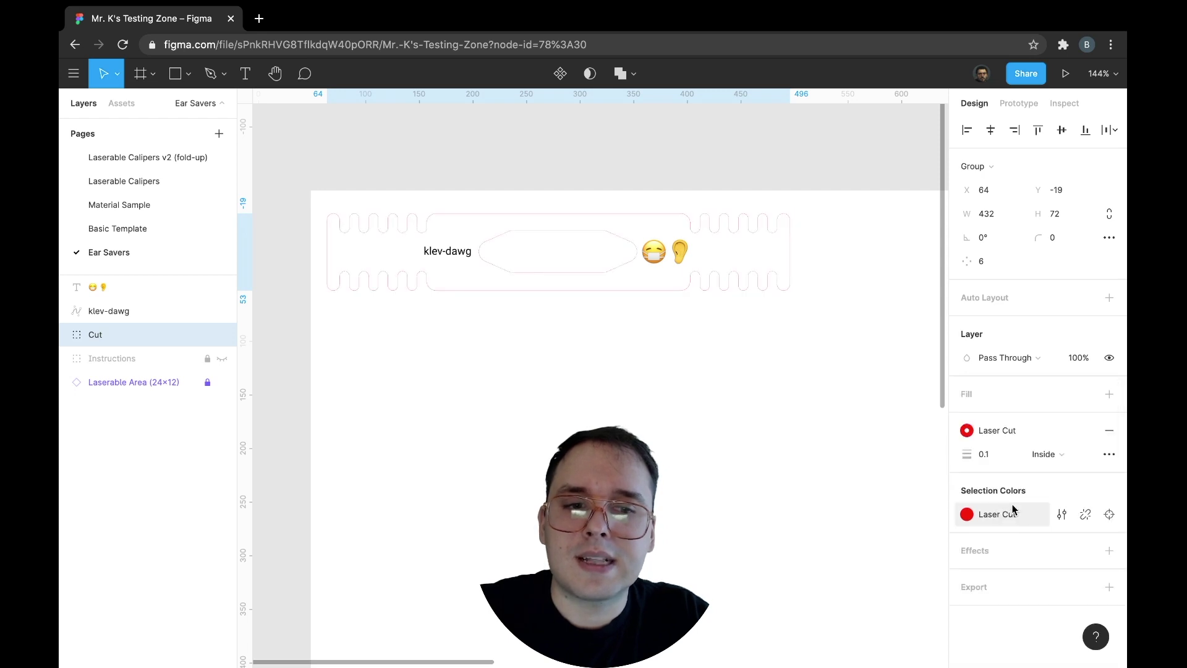
{"action": "left_click", "coordinate": [983, 455]}
{"action": "left_click", "coordinate": [987, 457]}
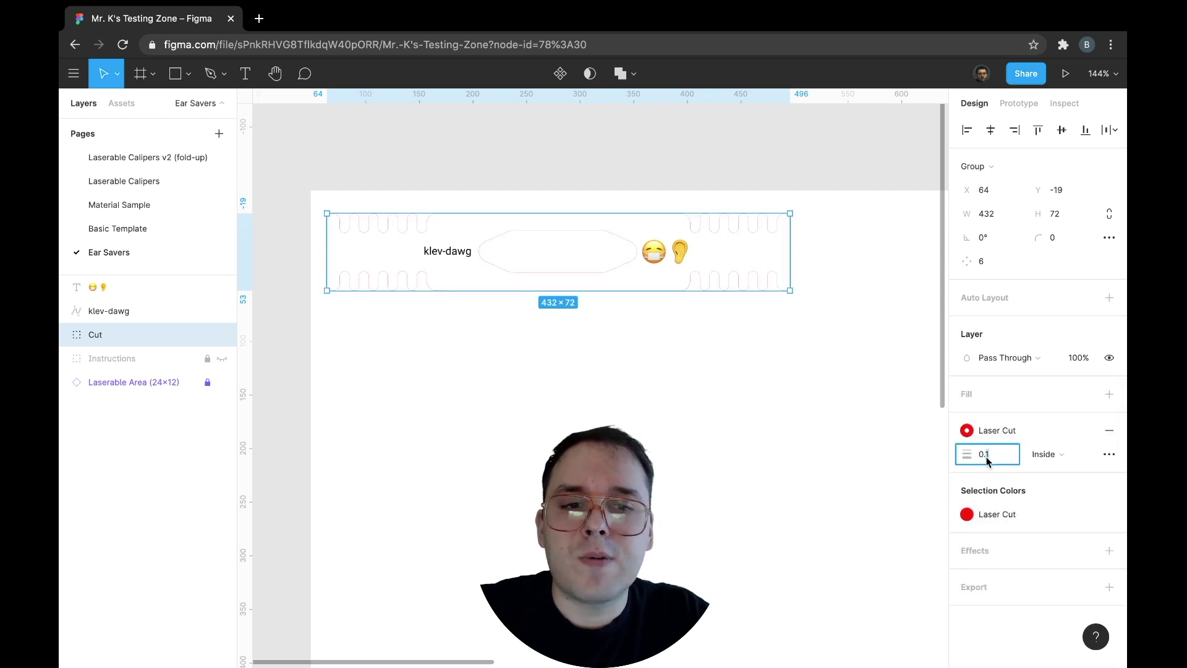
{"action": "left_click_drag", "start_coordinate": [987, 457], "coordinate": [980, 458]}
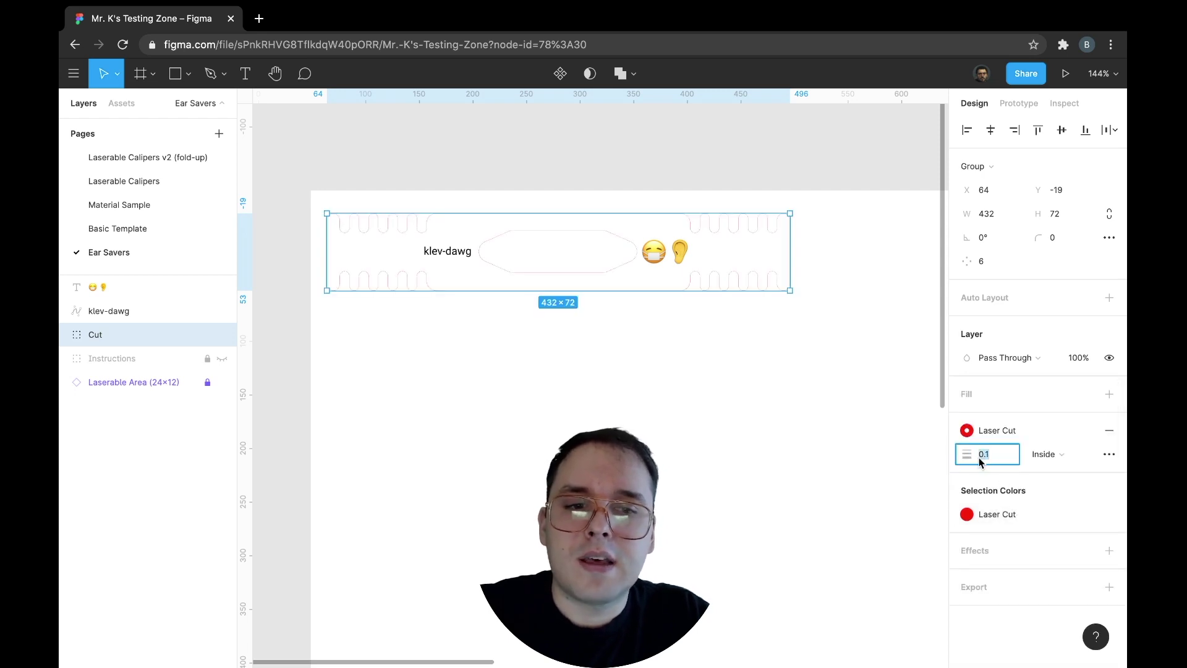
{"action": "left_click", "coordinate": [780, 436]}
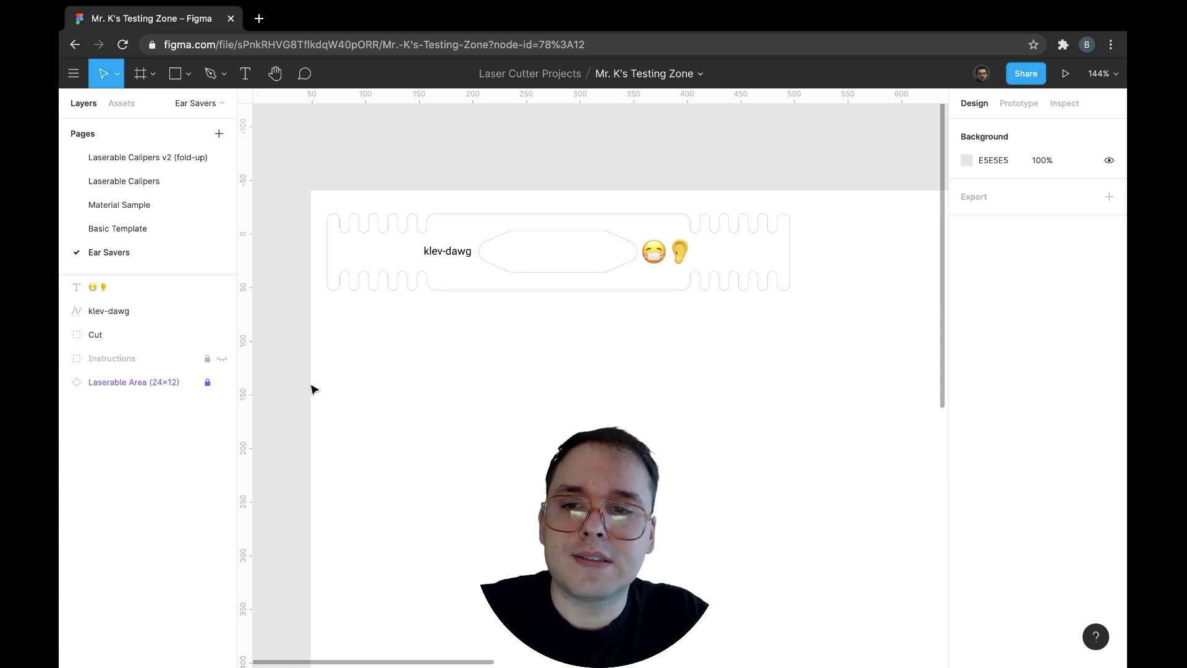
Step: Turn the klev-dawg text into a group named Engrave
{"action": "left_click", "coordinate": [146, 311]}
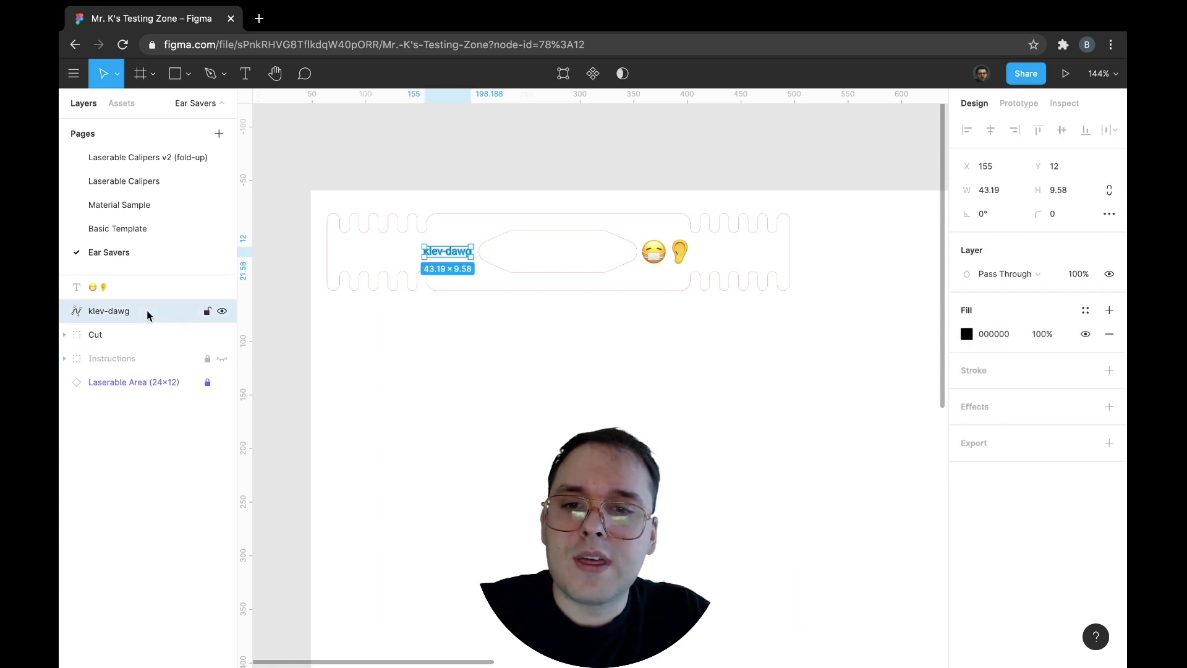
{"action": "right_click", "coordinate": [453, 259]}
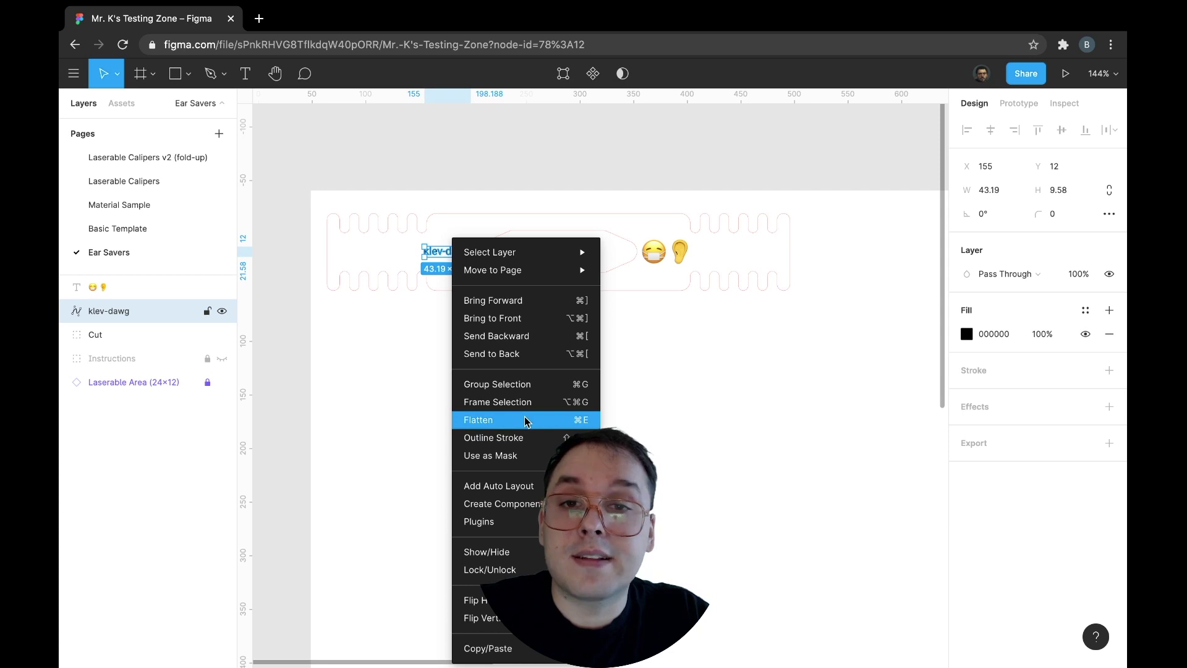
{"action": "left_click", "coordinate": [406, 390]}
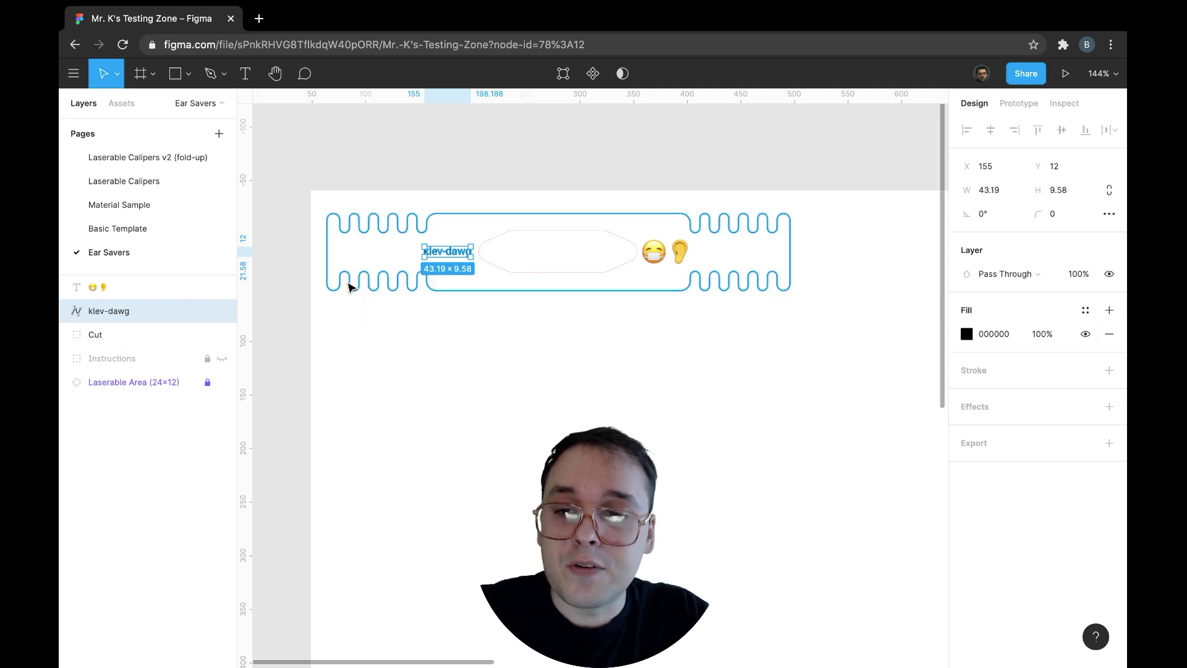
{"action": "key", "text": "ctrl+g"}
{"action": "right_click", "coordinate": [165, 310]}
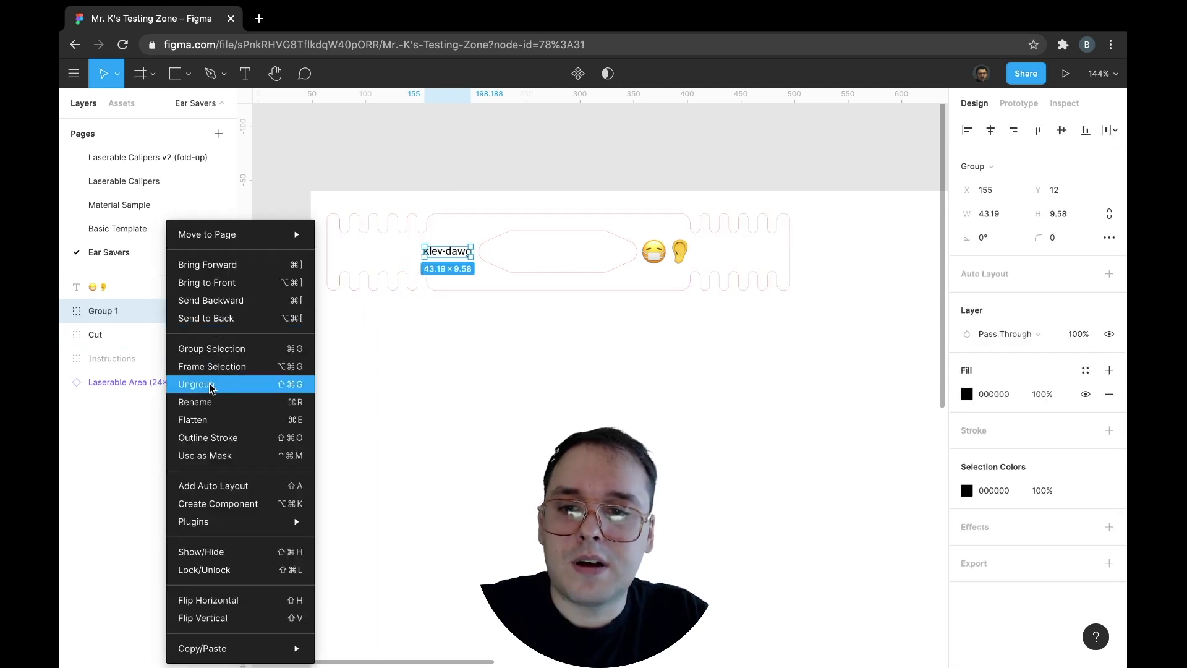
{"action": "left_click", "coordinate": [209, 402]}
{"action": "type", "text": "Engrave"}
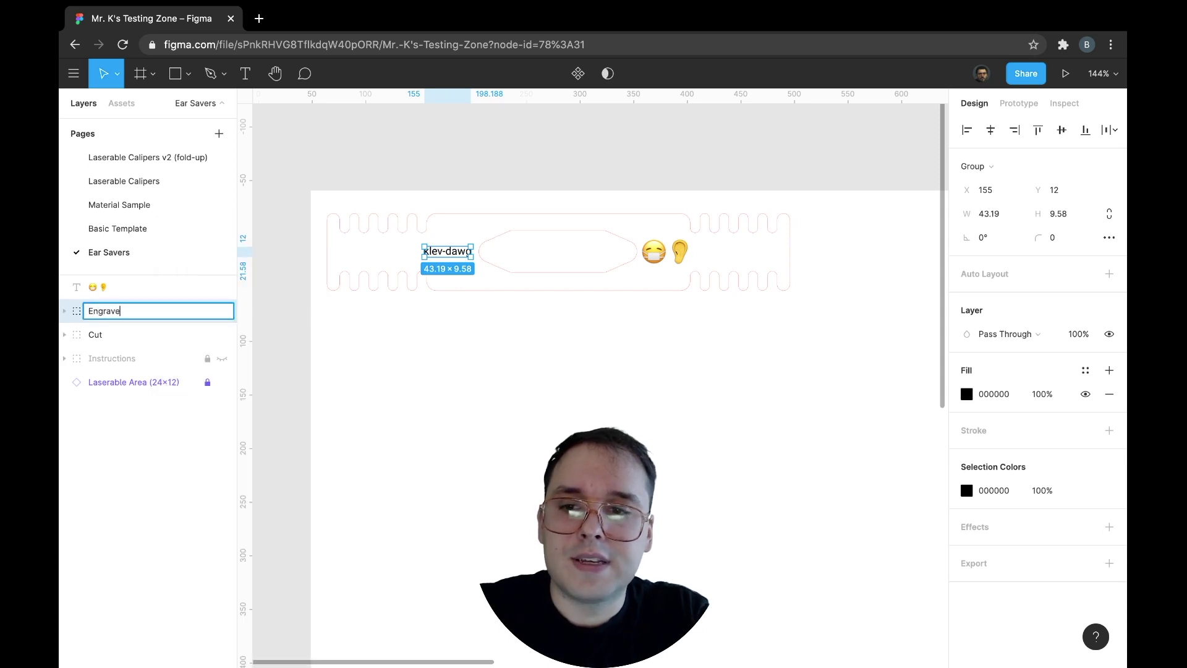
{"action": "key", "text": "Return"}
{"action": "left_click", "coordinate": [586, 392]}
{"action": "left_click", "coordinate": [132, 320]}
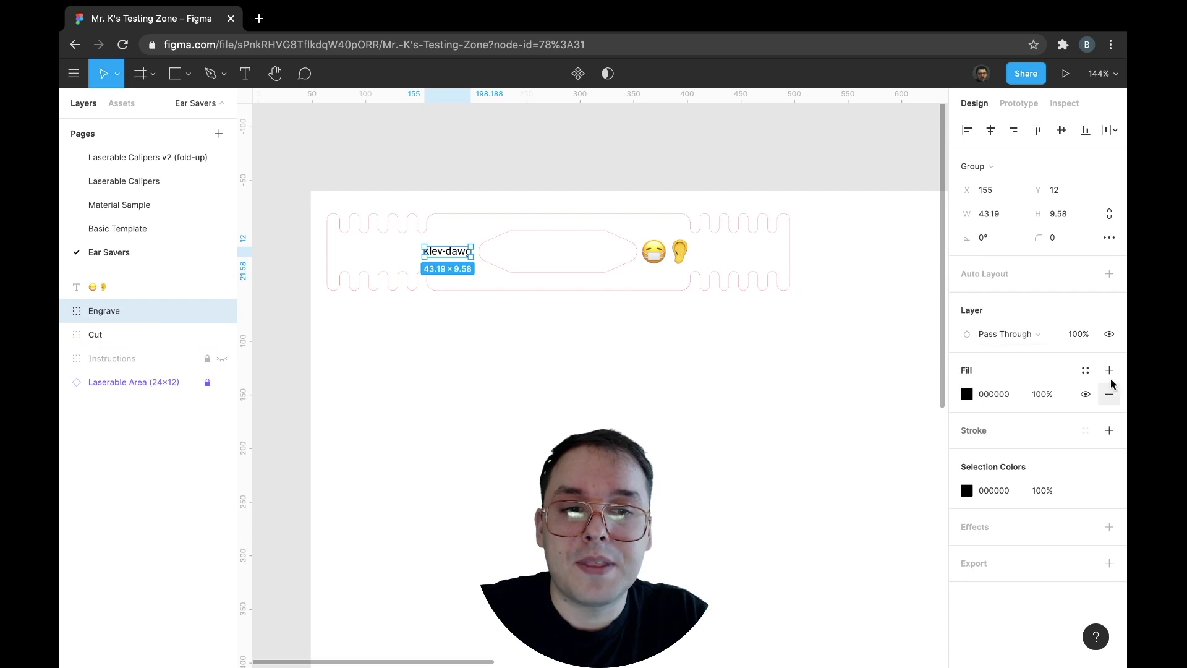
Step: Remove the Engrave group's fill and give it a 0.1 Outside Laser Engrave stroke
{"action": "left_click", "coordinate": [1111, 394]}
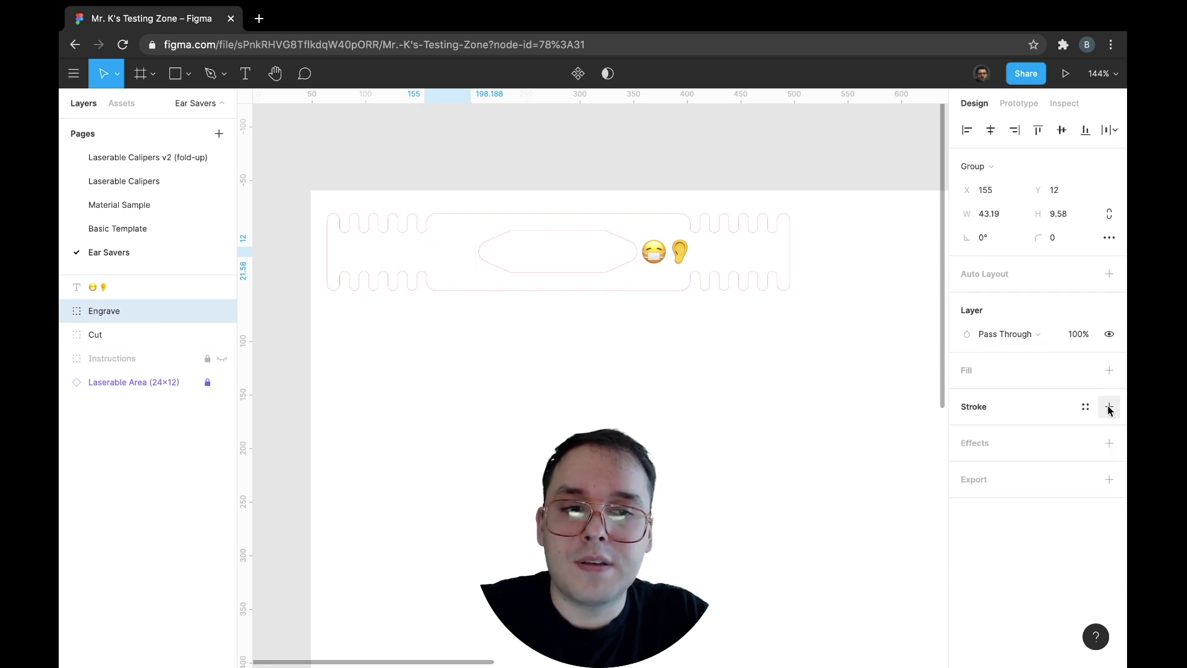
{"action": "left_click", "coordinate": [1085, 406]}
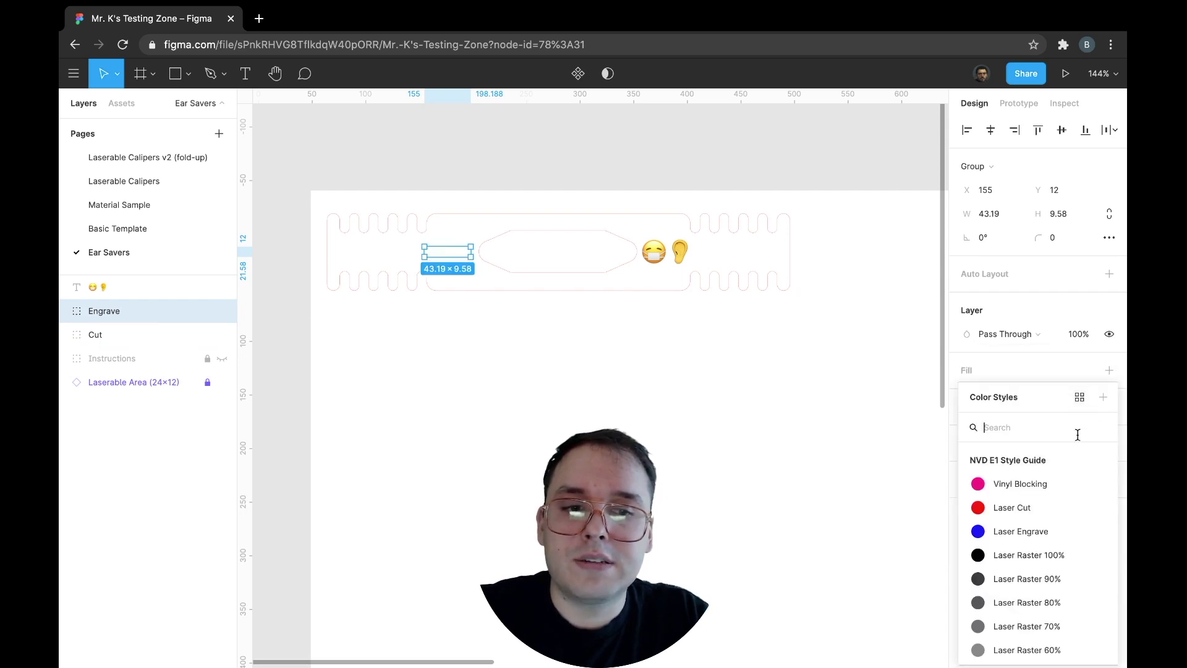
{"action": "left_click", "coordinate": [1036, 531]}
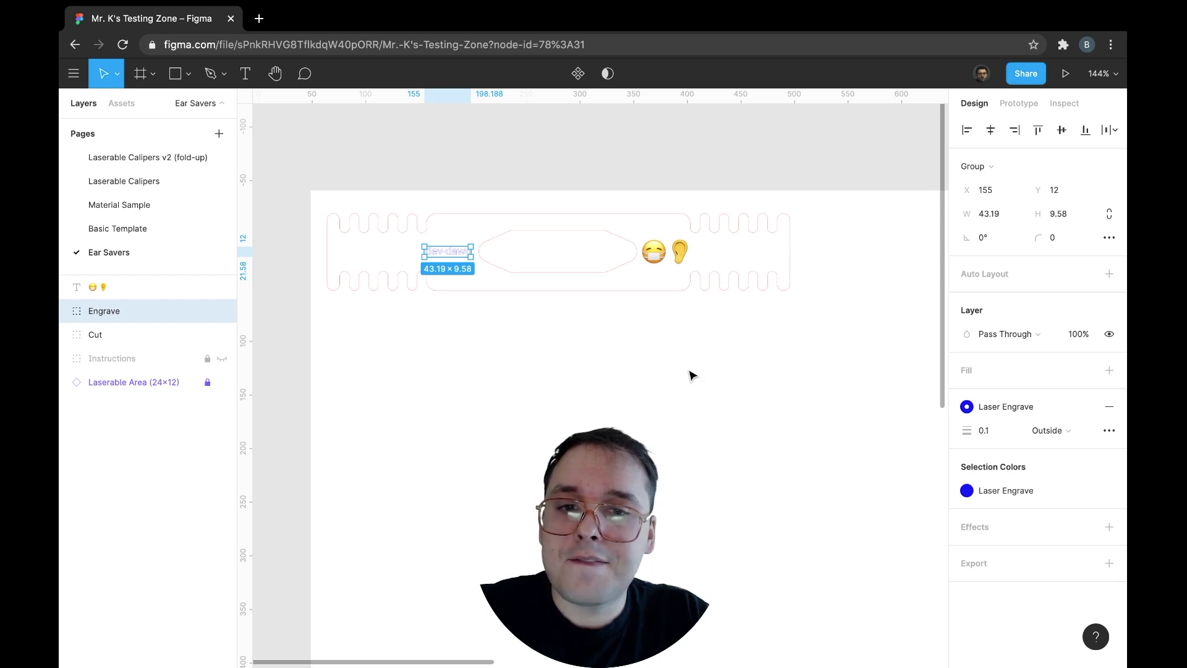
{"action": "left_click", "coordinate": [171, 288]}
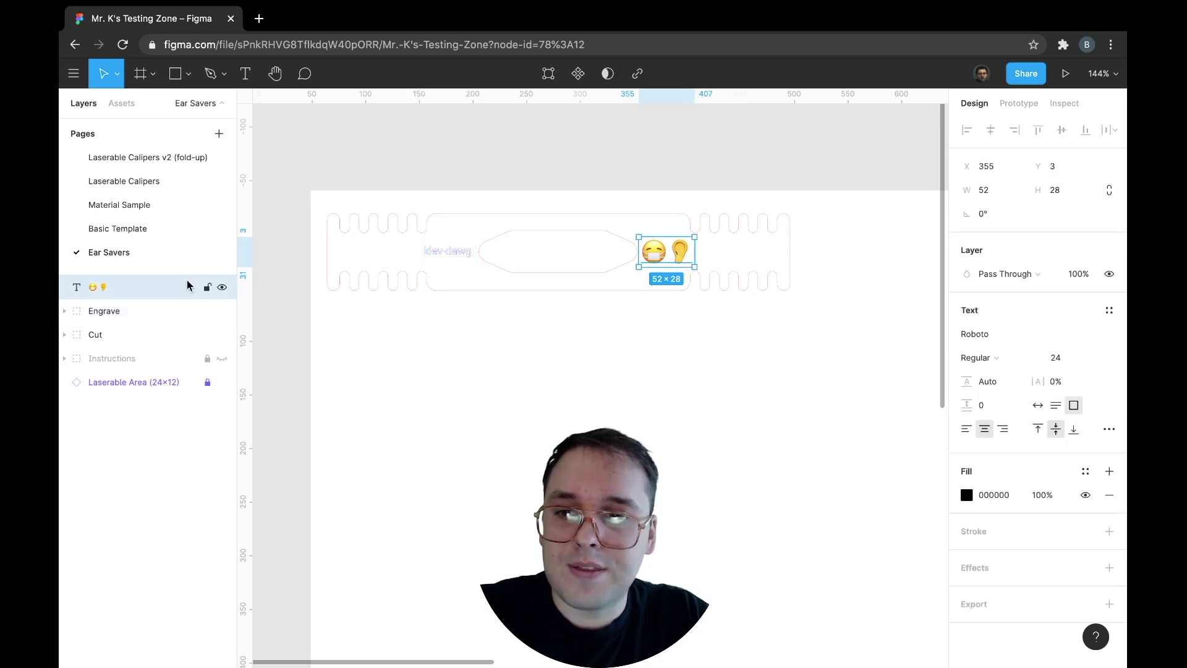
{"action": "right_click", "coordinate": [156, 290]}
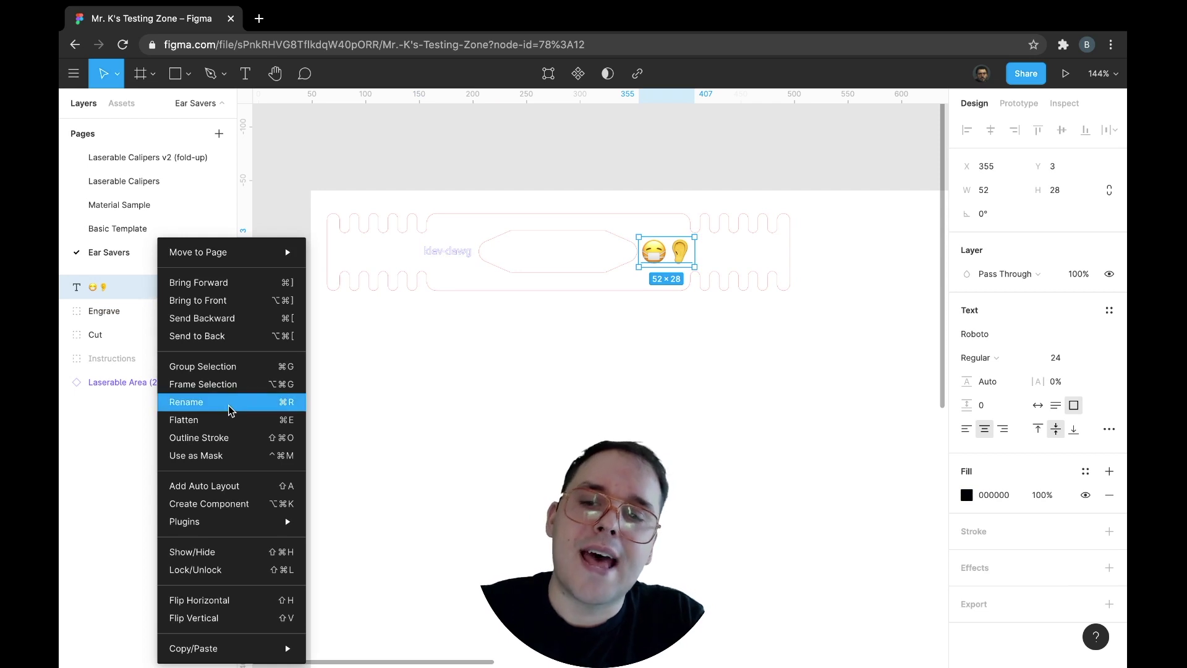
{"action": "left_click", "coordinate": [231, 421]}
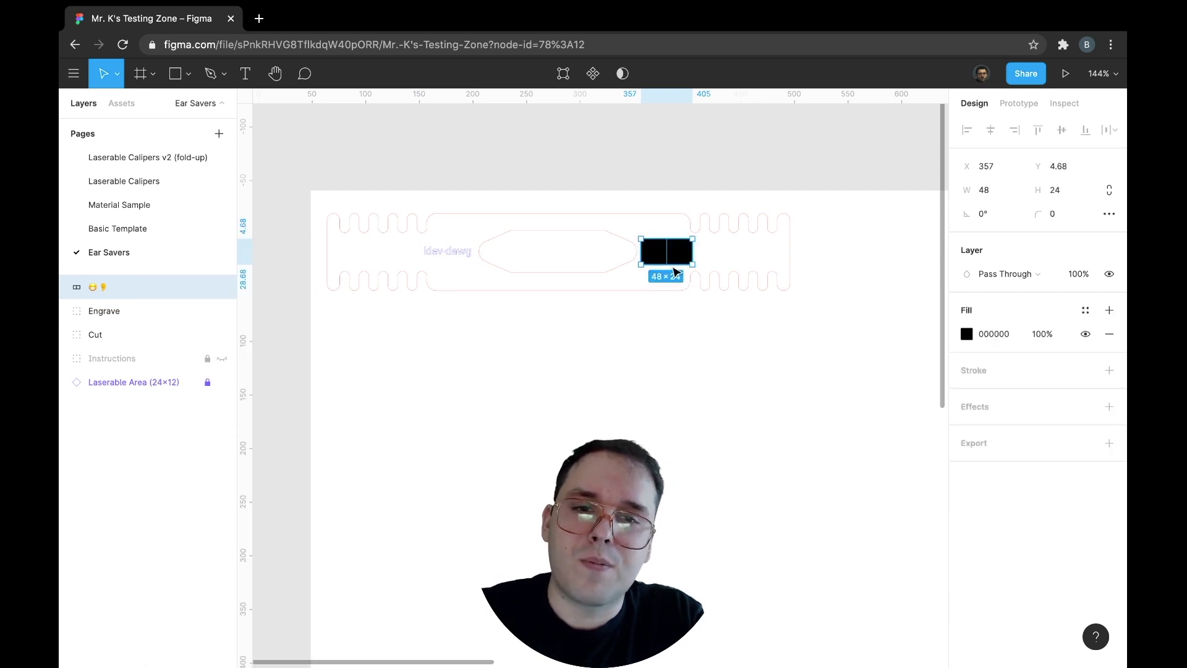
{"action": "key", "text": "ctrl+z"}
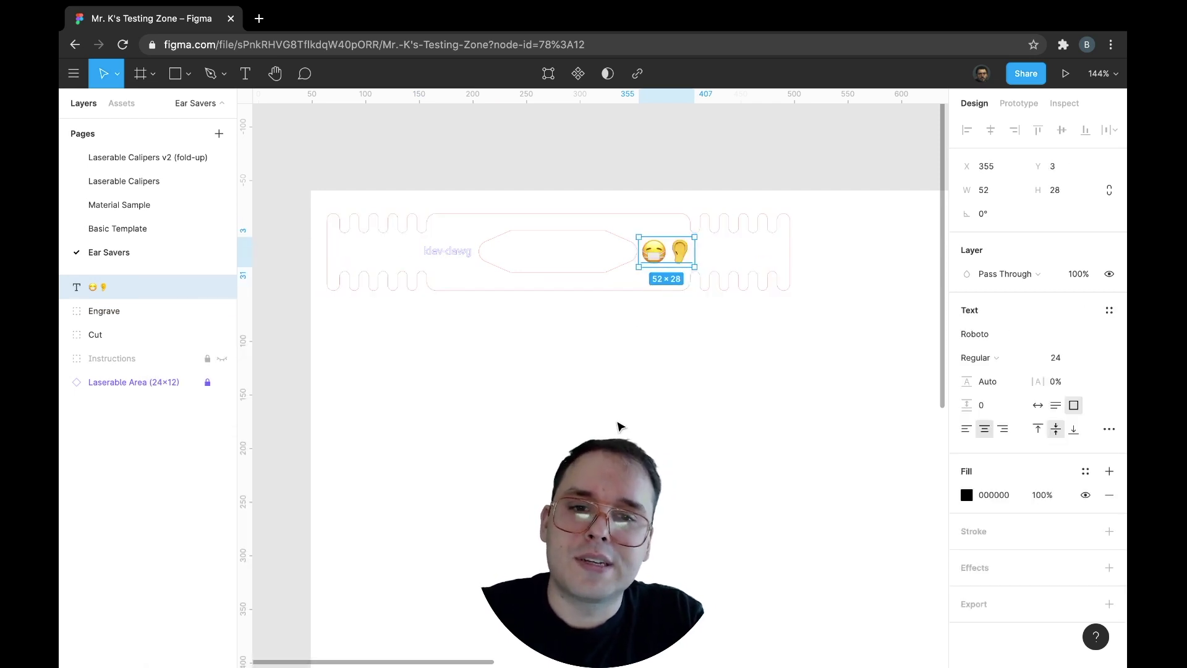
{"action": "left_click", "coordinate": [697, 297]}
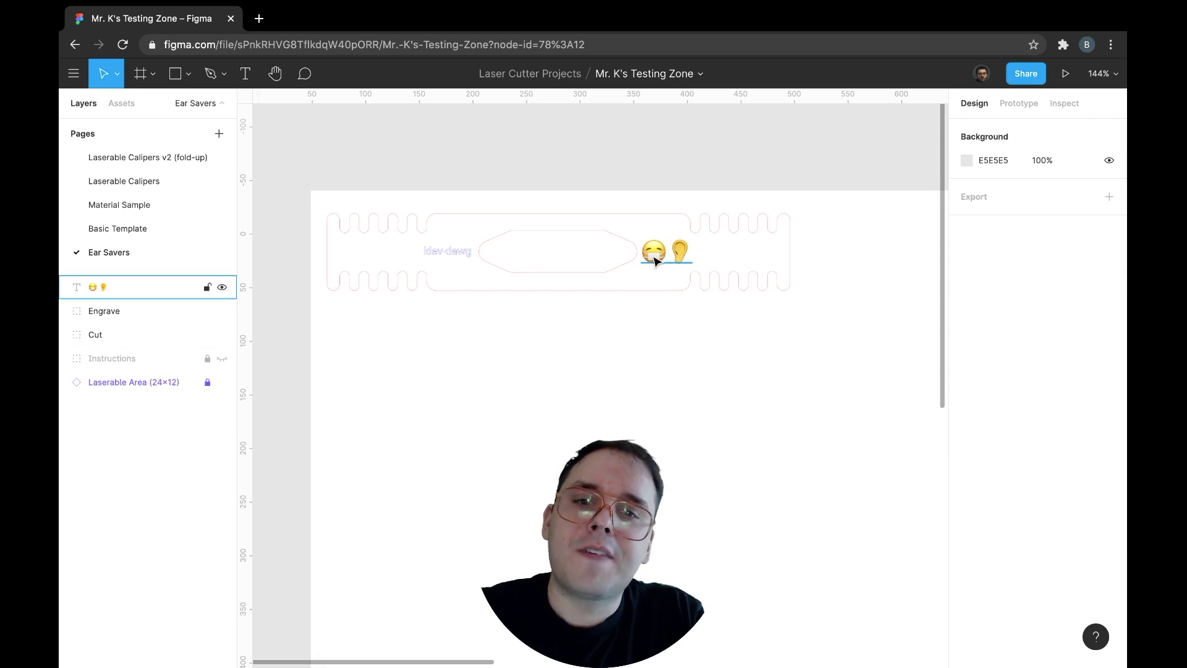
{"action": "left_click", "coordinate": [187, 77]}
Step: Draw a 24×10 rectangle filled with Laser Raster 100% and place it beside the ear emoji
{"action": "left_click", "coordinate": [216, 108]}
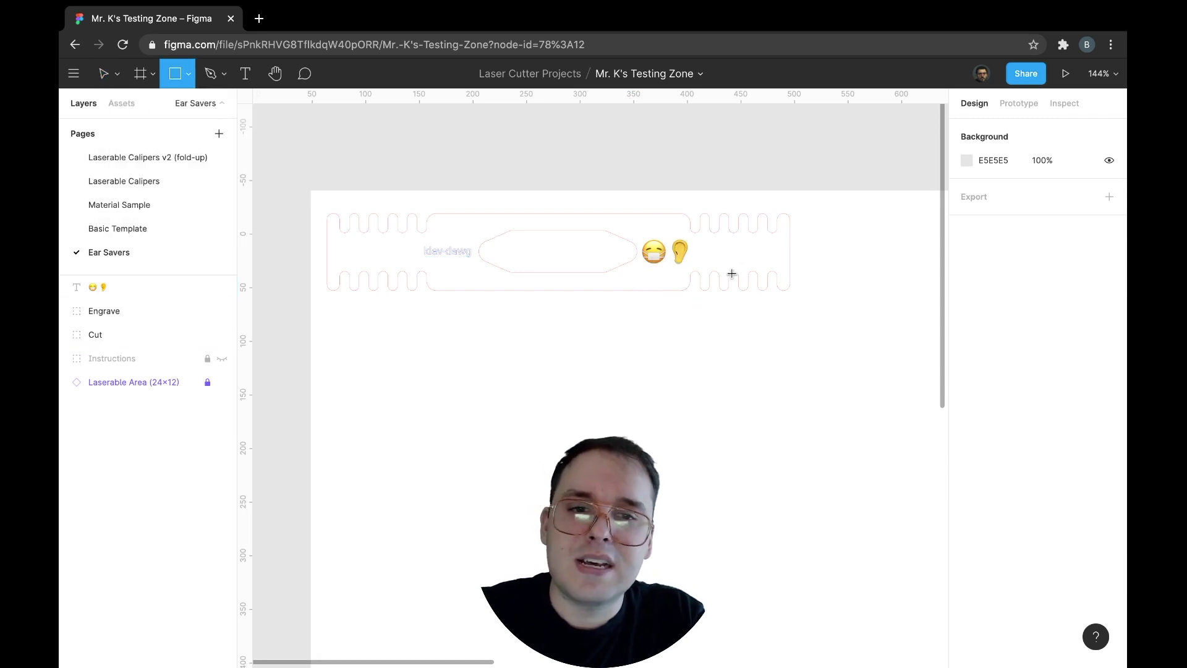
{"action": "mouse_move", "coordinate": [714, 245]}
{"action": "left_mouse_down"}
{"action": "mouse_move", "coordinate": [741, 258]}
{"action": "mouse_move", "coordinate": [721, 257]}
{"action": "left_mouse_up"}
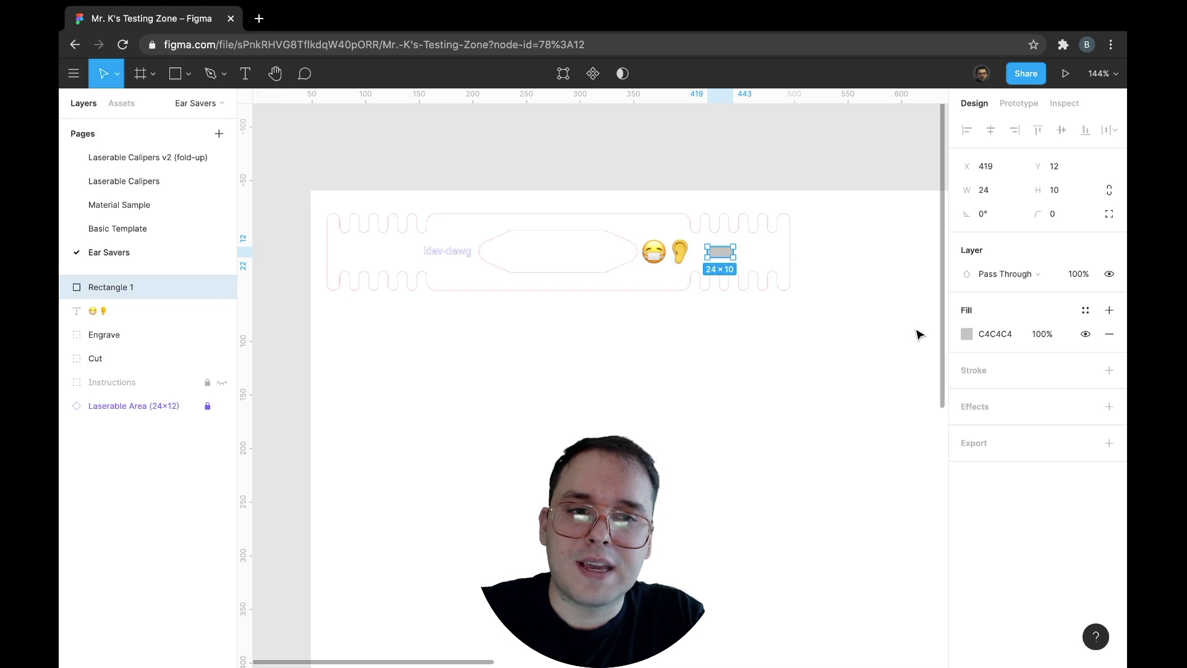
{"action": "left_click", "coordinate": [1085, 310]}
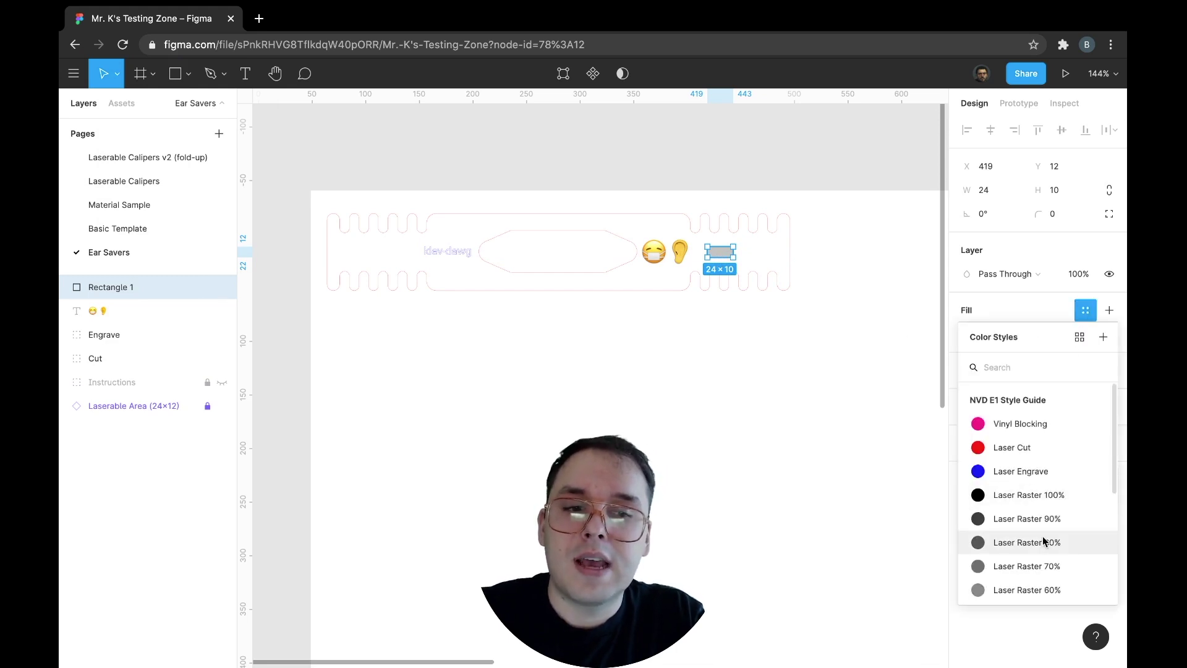
{"action": "scroll", "coordinate": [1045, 538], "scroll_direction": "down", "scroll_amount": 5}
{"action": "scroll", "coordinate": [1044, 541], "scroll_direction": "up", "scroll_amount": 4}
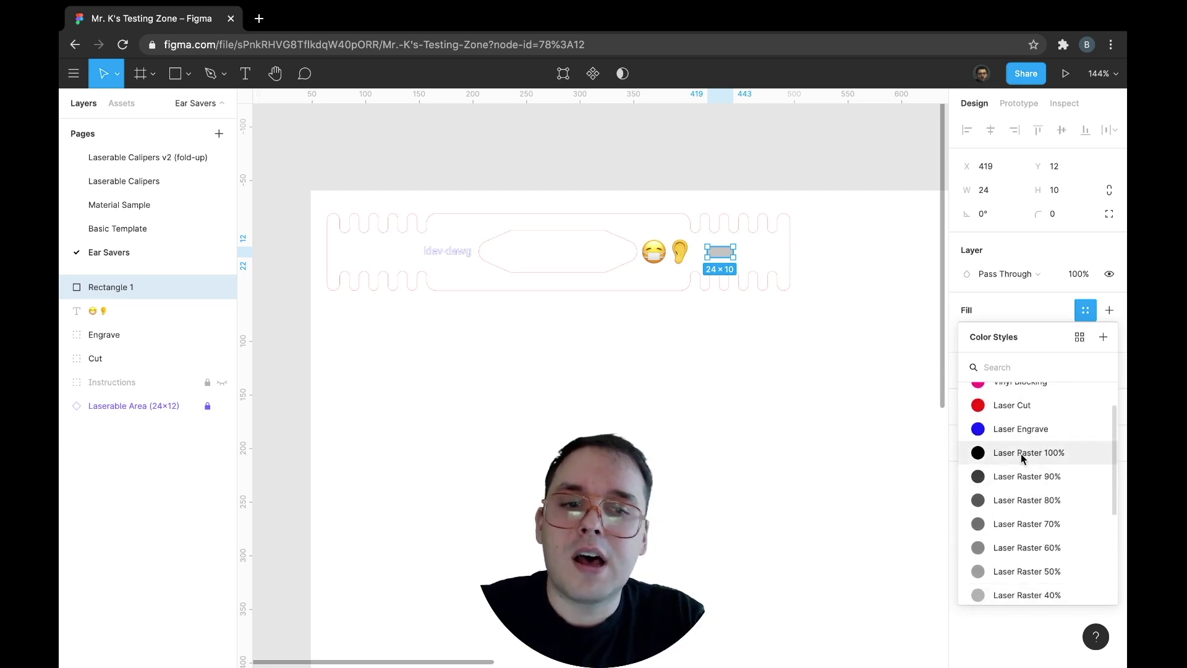
{"action": "left_click", "coordinate": [1022, 458]}
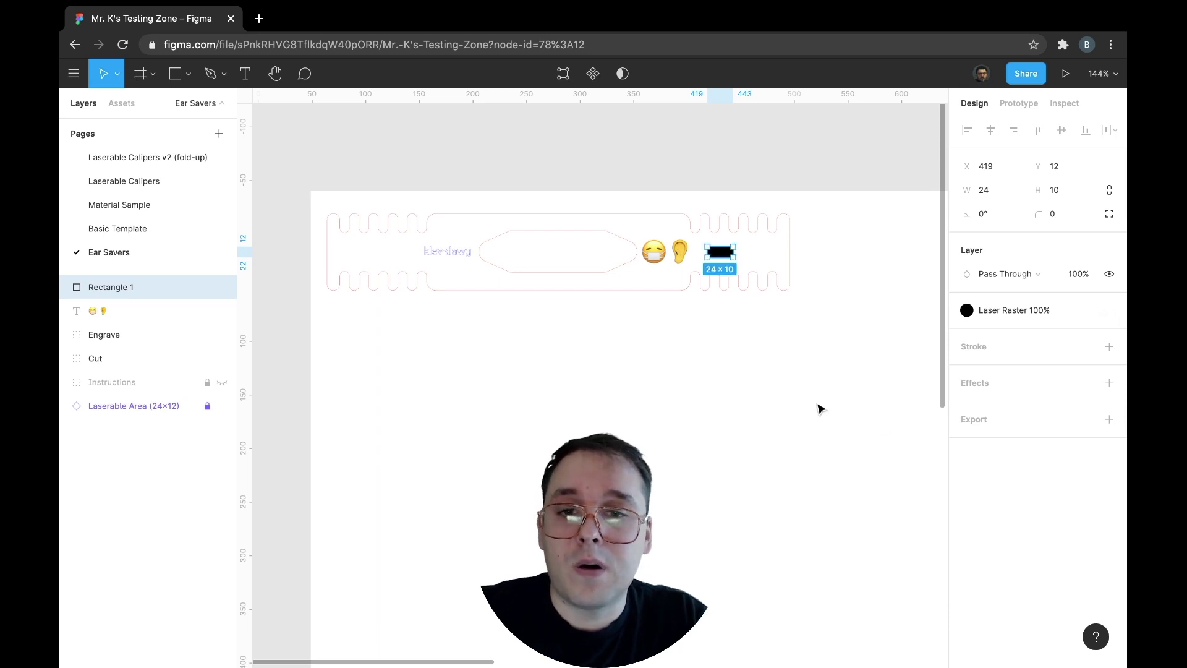
{"action": "left_click", "coordinate": [786, 411]}
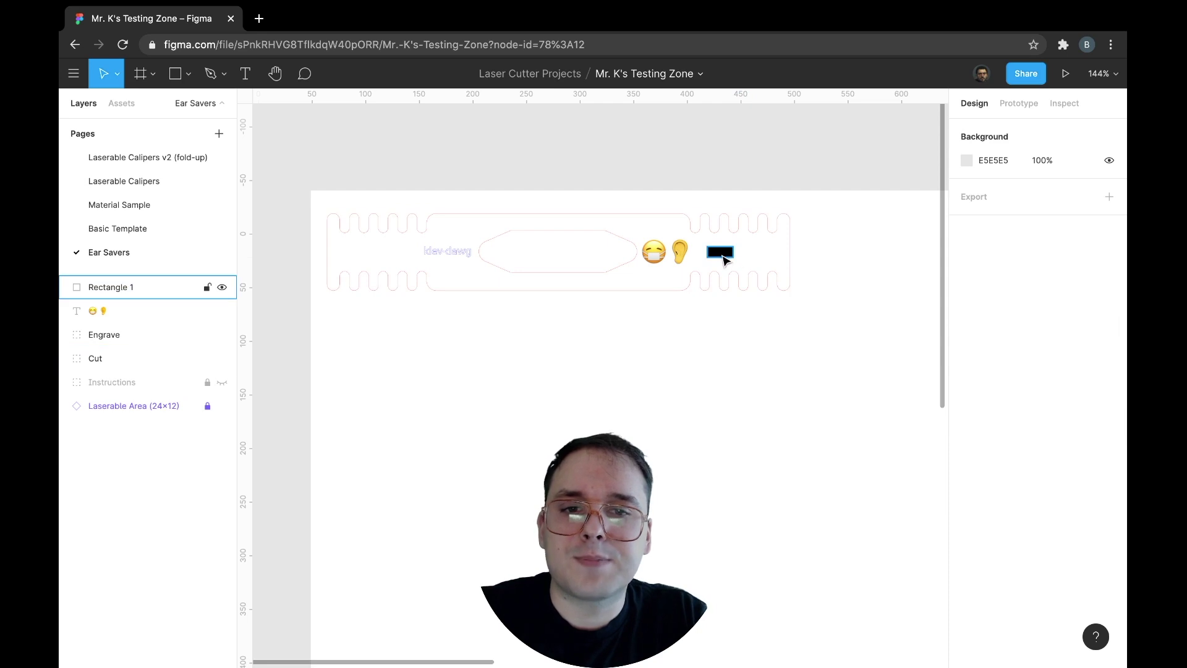
{"action": "left_click_drag", "start_coordinate": [724, 256], "coordinate": [719, 258]}
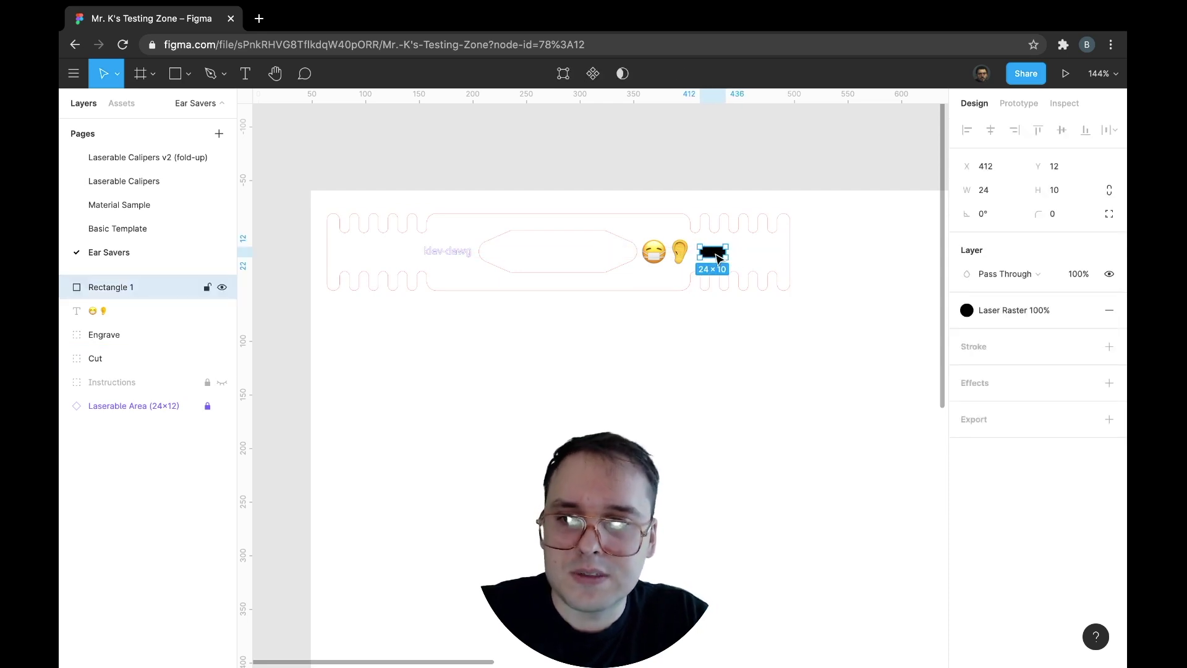
Step: Group Rectangle 1 and the emoji text into a group named Raster
{"action": "left_click", "coordinate": [600, 339]}
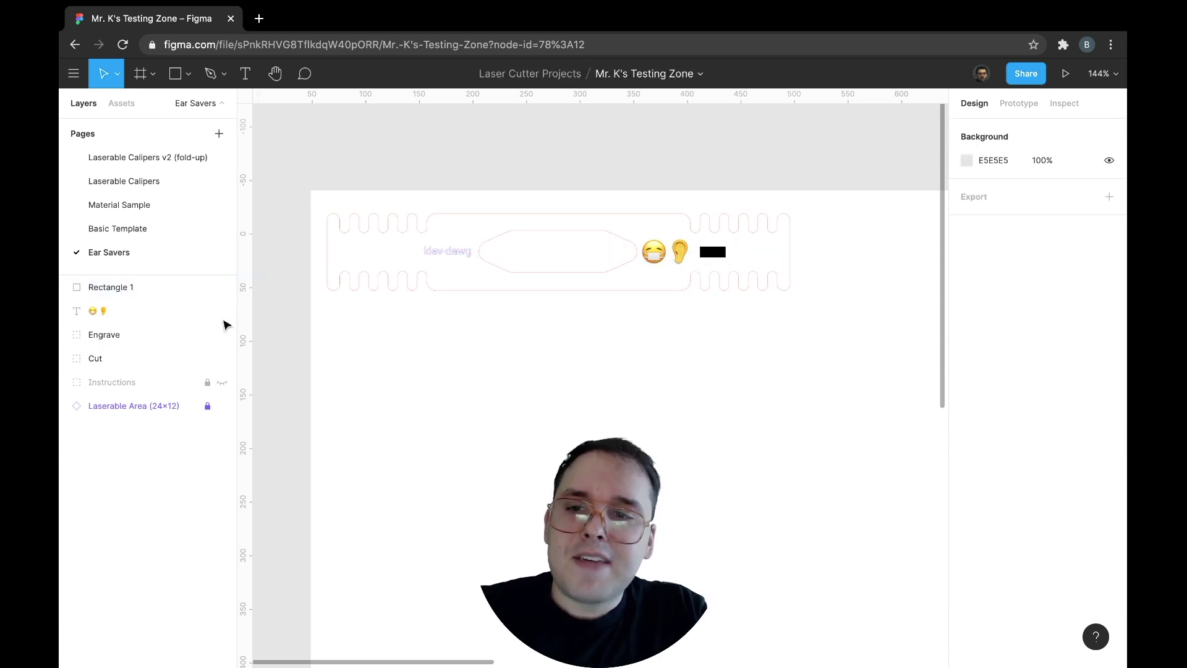
{"action": "left_click", "coordinate": [126, 299]}
{"action": "left_click", "coordinate": [127, 311], "text": "shift"}
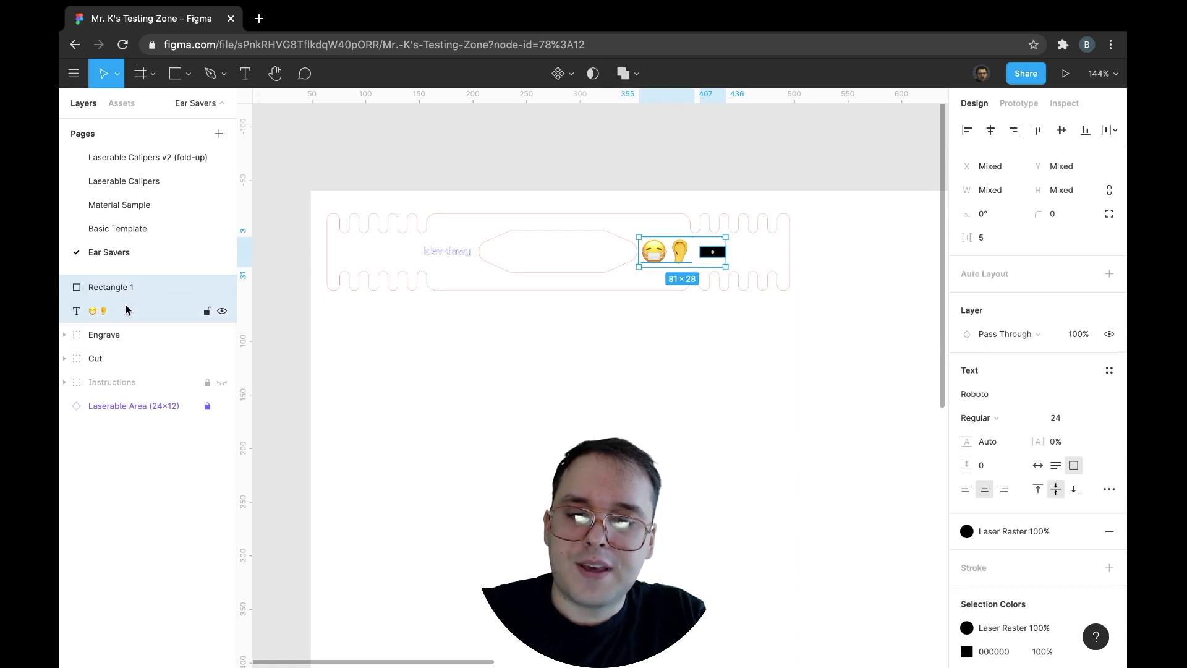
{"action": "key", "text": "super+g"}
{"action": "right_click", "coordinate": [122, 292]}
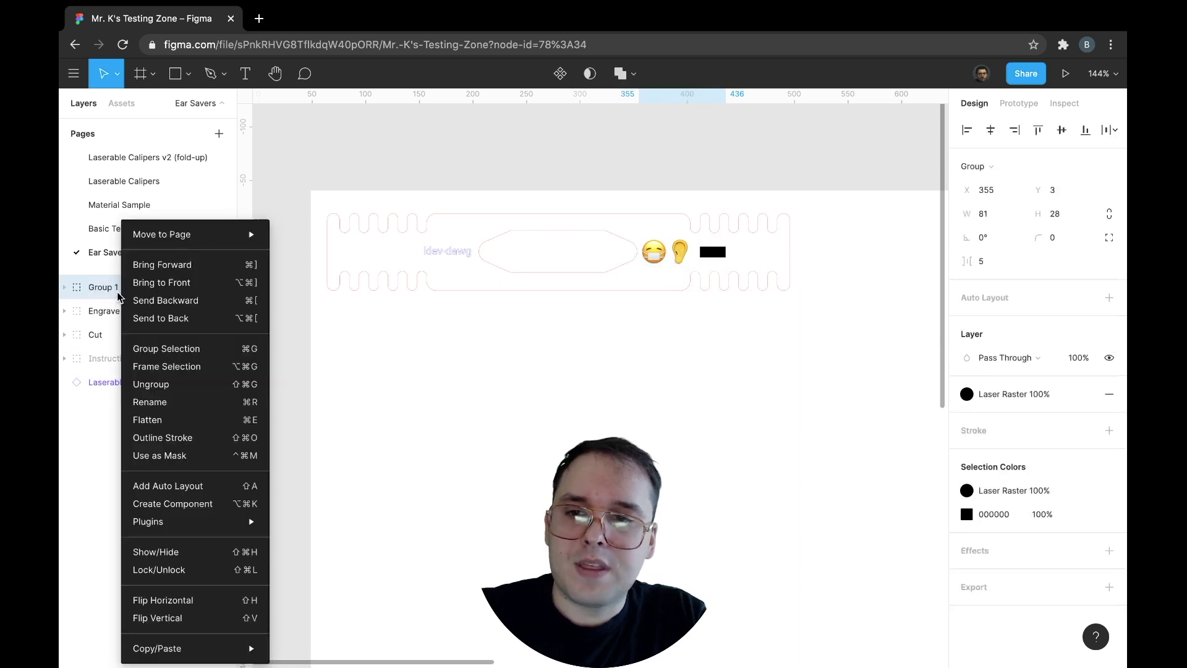
{"action": "left_click", "coordinate": [176, 402]}
{"action": "type", "text": "Raster"}
{"action": "key", "text": "Return"}
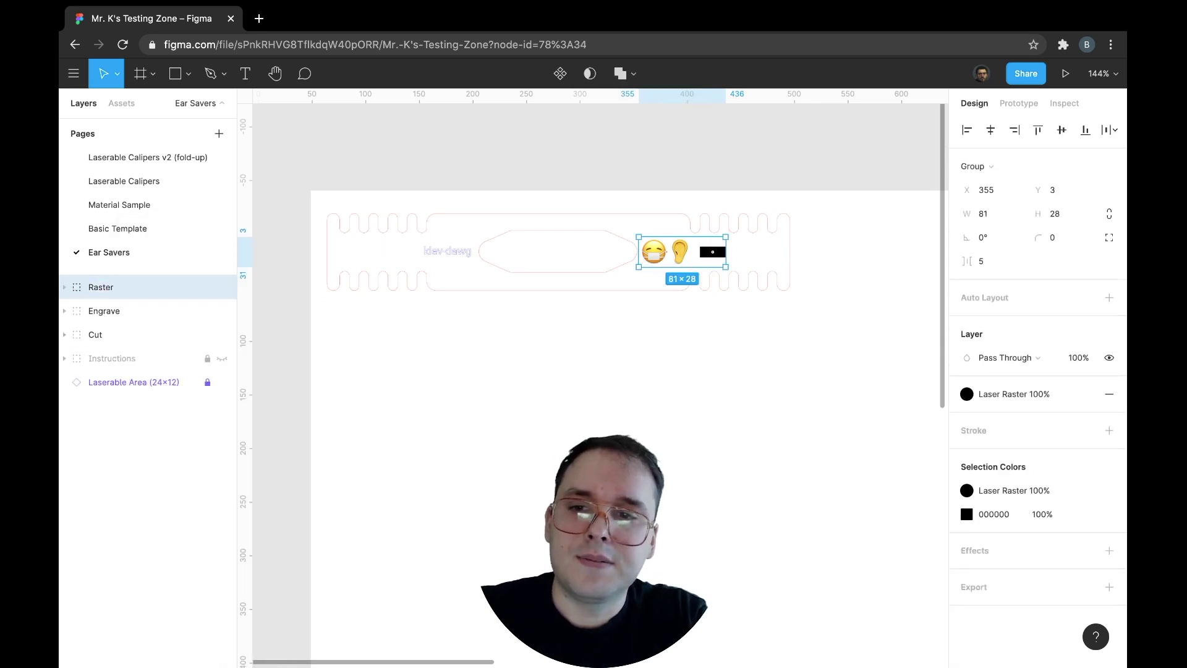
Step: Group Raster, Engrave and Cut together as MrK's Earsaver
{"action": "left_click", "coordinate": [113, 334], "text": "shift"}
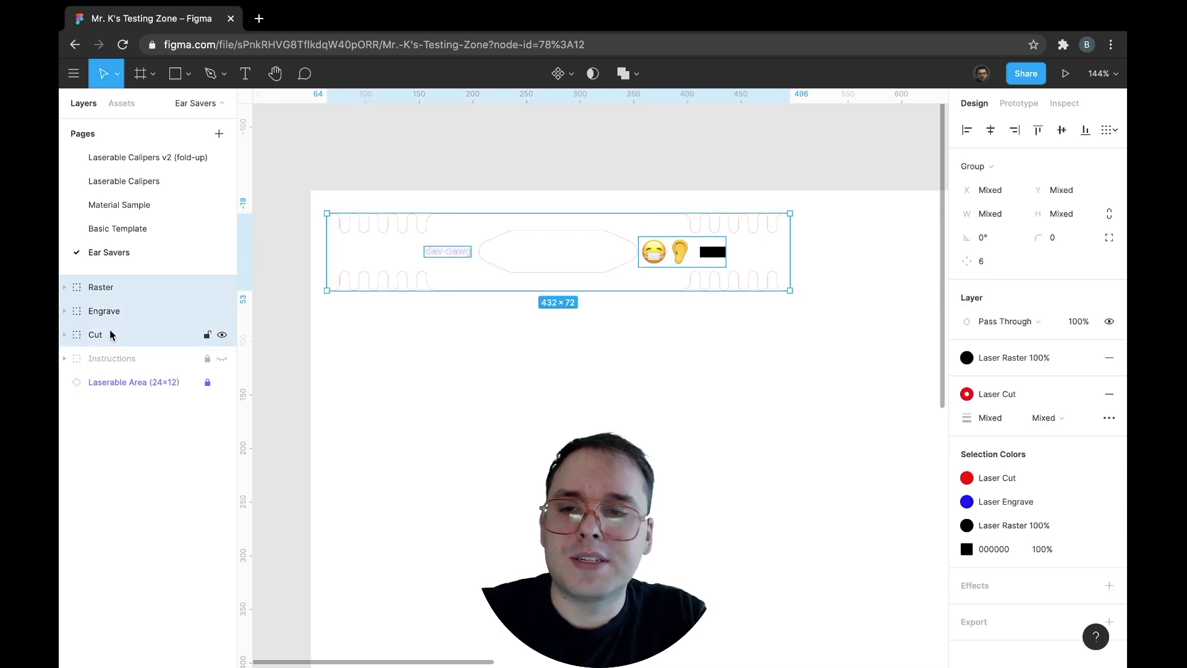
{"action": "right_click", "coordinate": [113, 335]}
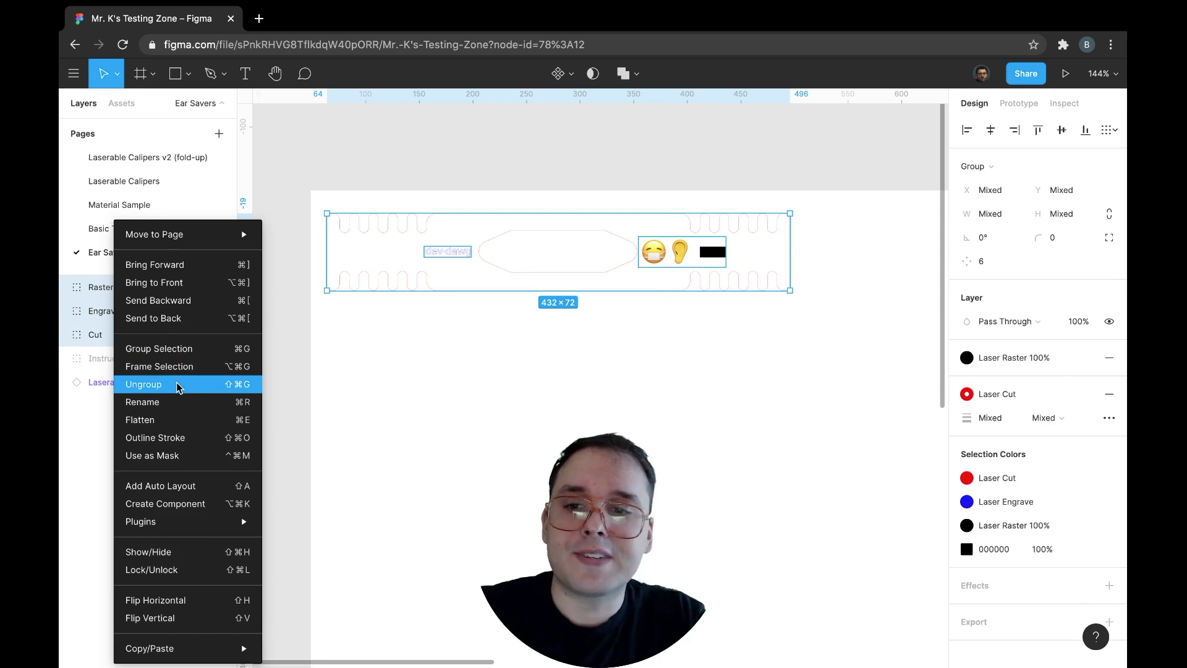
{"action": "left_click", "coordinate": [210, 355]}
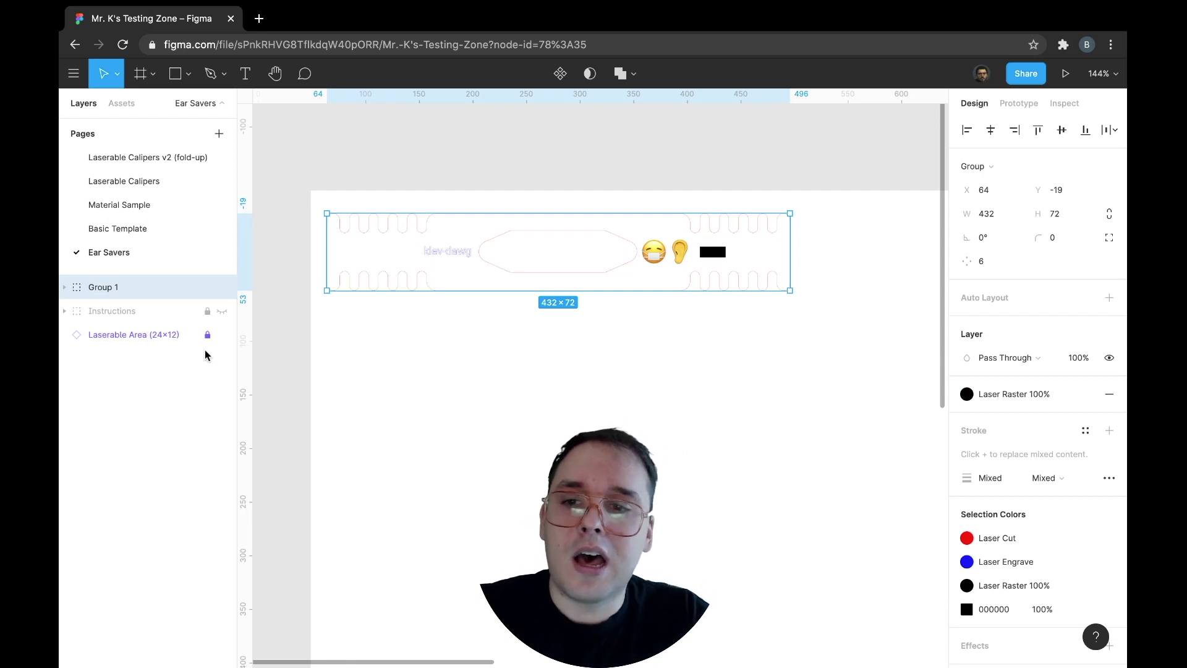
{"action": "right_click", "coordinate": [119, 288]}
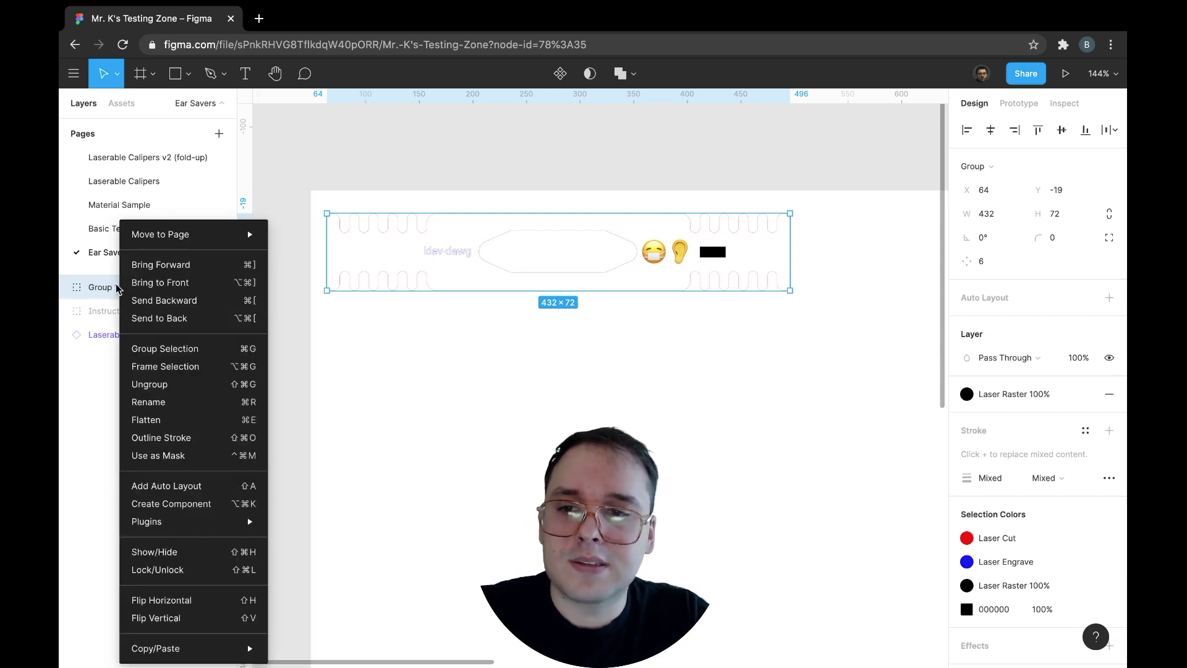
{"action": "left_click", "coordinate": [191, 401]}
{"action": "type", "text": "MrK's Earsaver"}
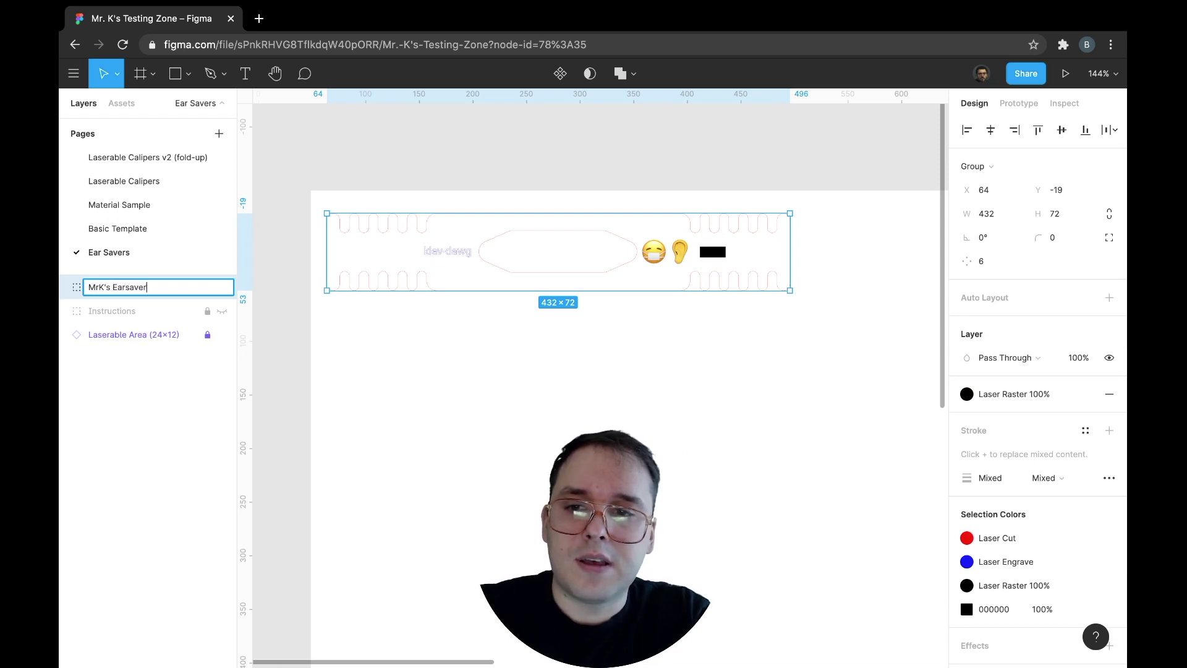
{"action": "key", "text": "Return"}
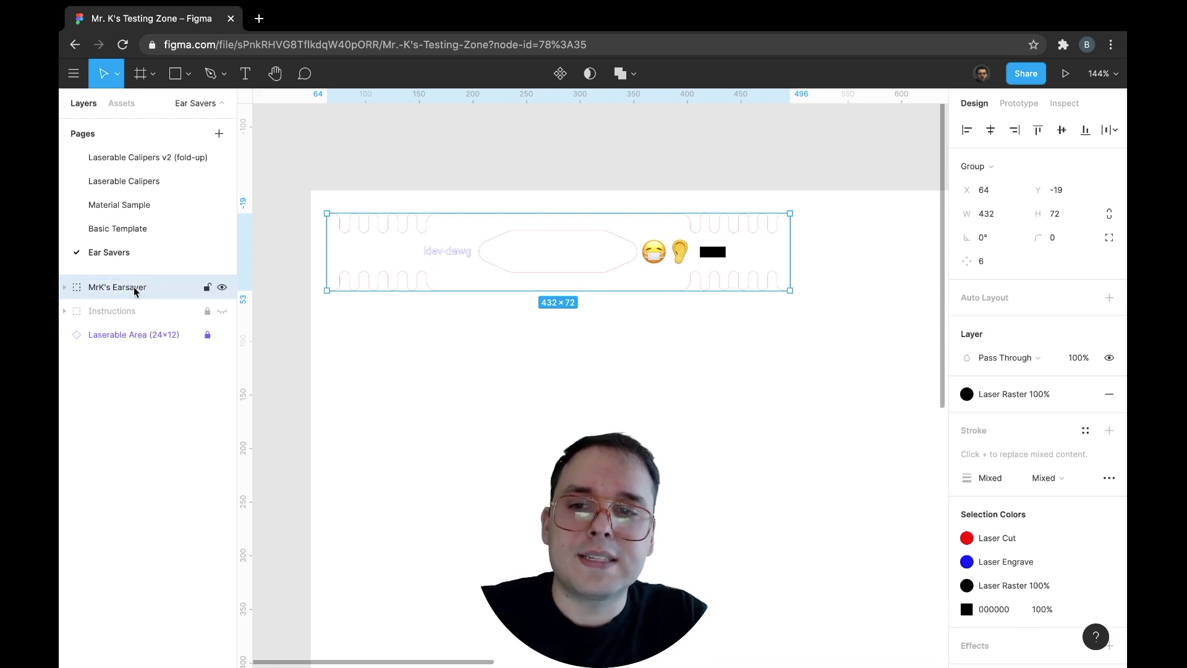
{"action": "left_click", "coordinate": [64, 287]}
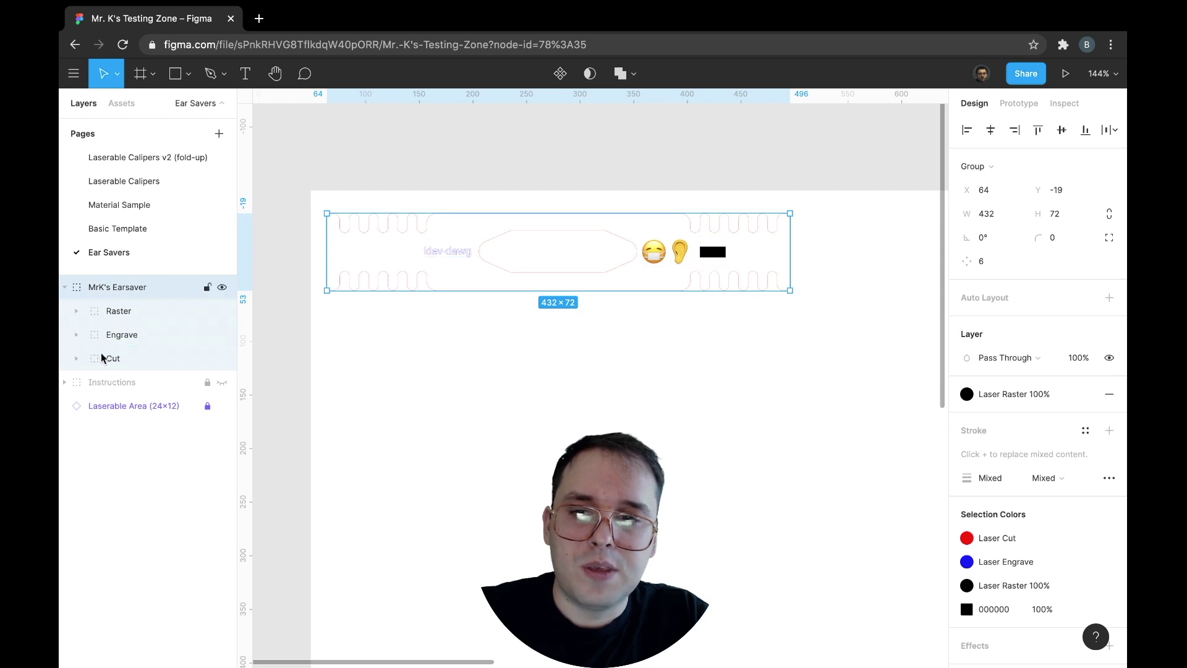
Step: Give the MrK's Earsaver group a 1x SVG export setting instead of PNG
{"action": "left_click", "coordinate": [64, 287]}
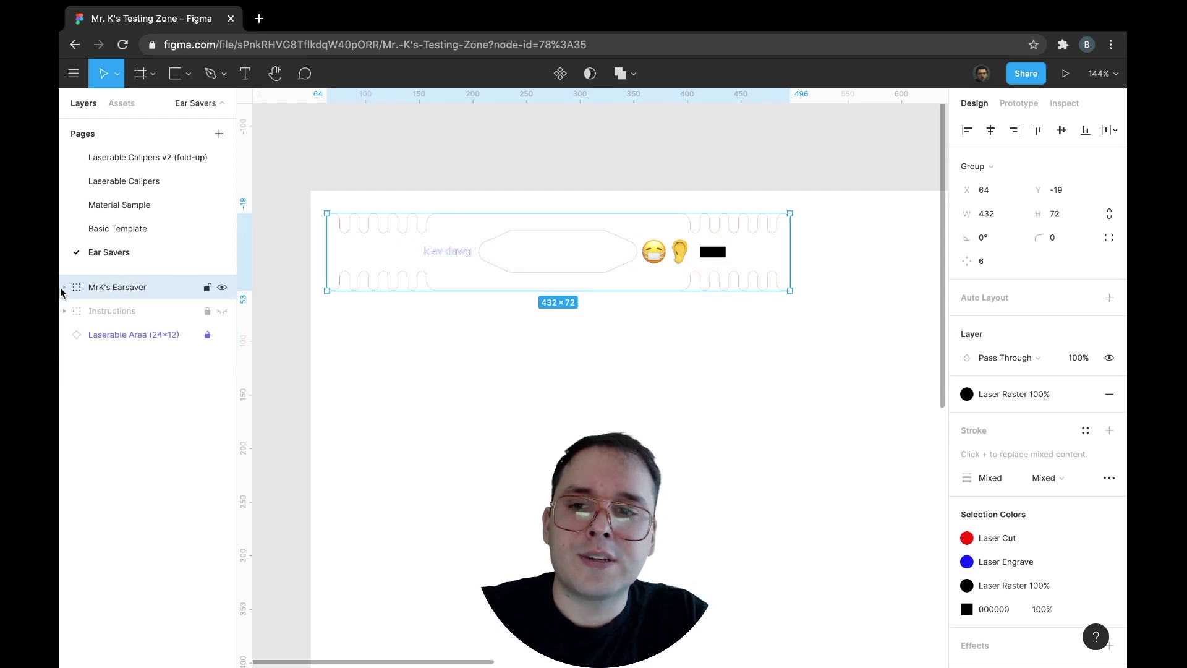
{"action": "left_click", "coordinate": [315, 369]}
{"action": "left_click", "coordinate": [175, 289]}
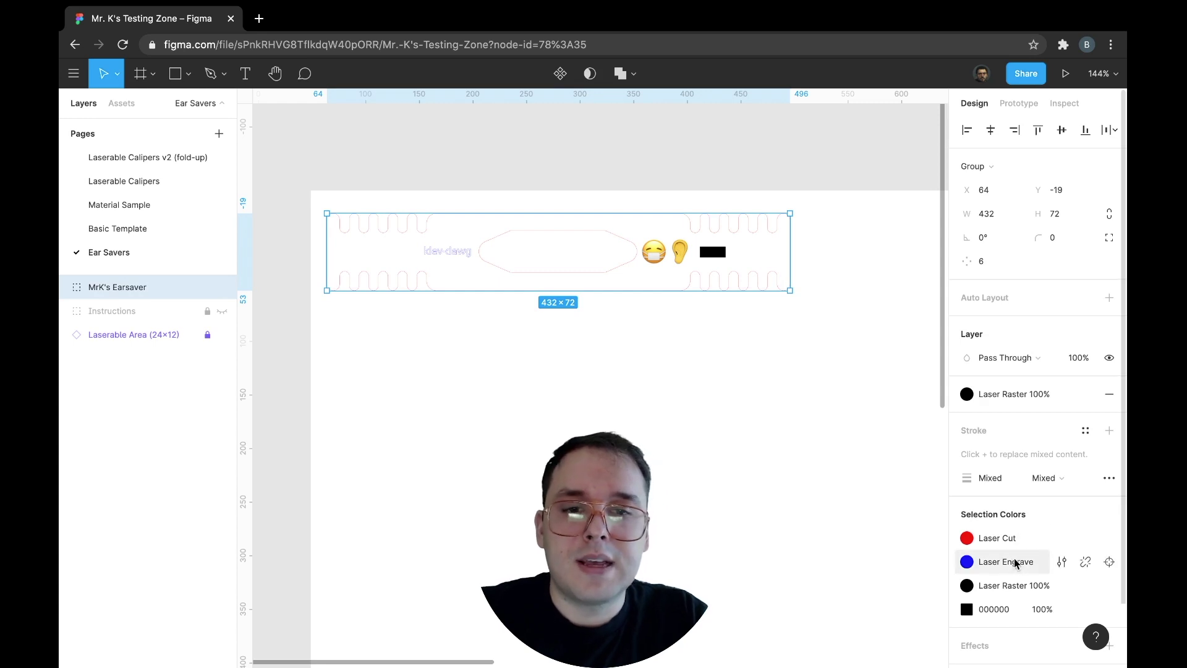
{"action": "scroll", "coordinate": [1014, 560], "scroll_direction": "down", "scroll_amount": 2}
{"action": "left_click", "coordinate": [1109, 612]}
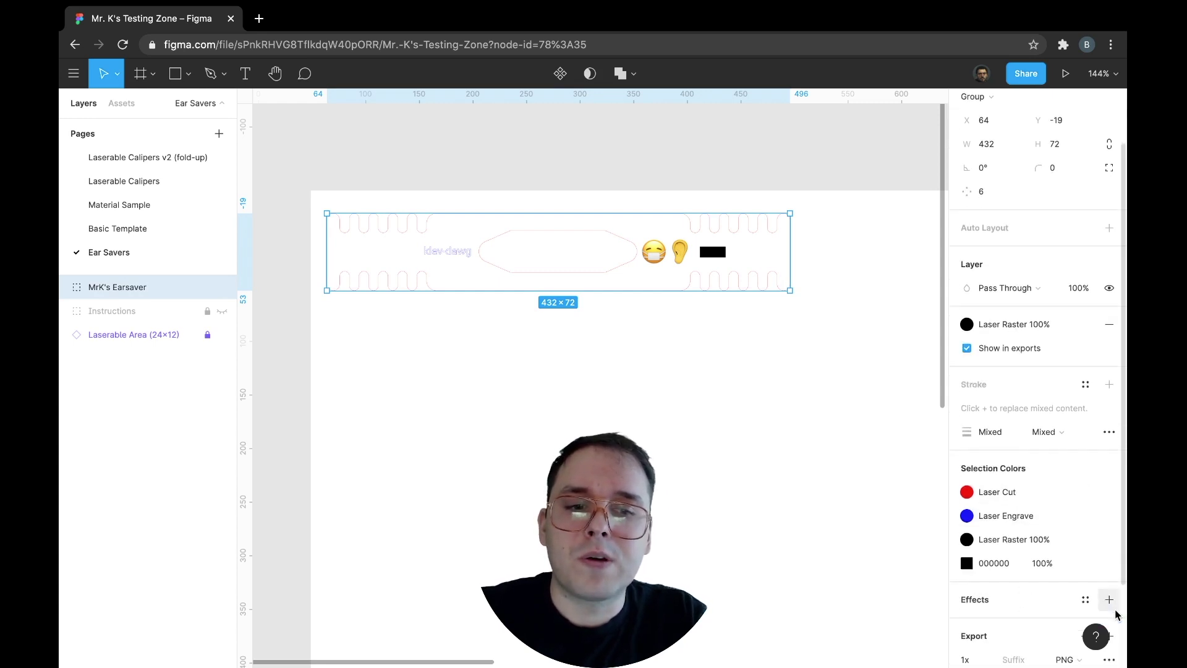
{"action": "left_click", "coordinate": [1077, 554]}
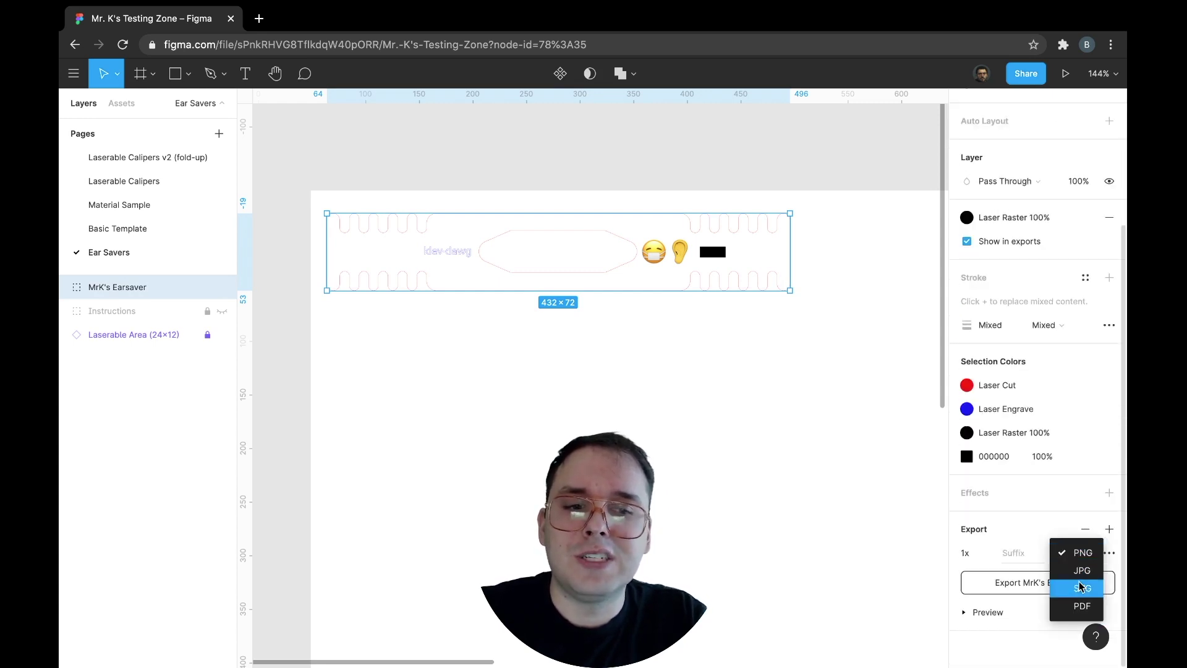
{"action": "left_click", "coordinate": [1081, 586]}
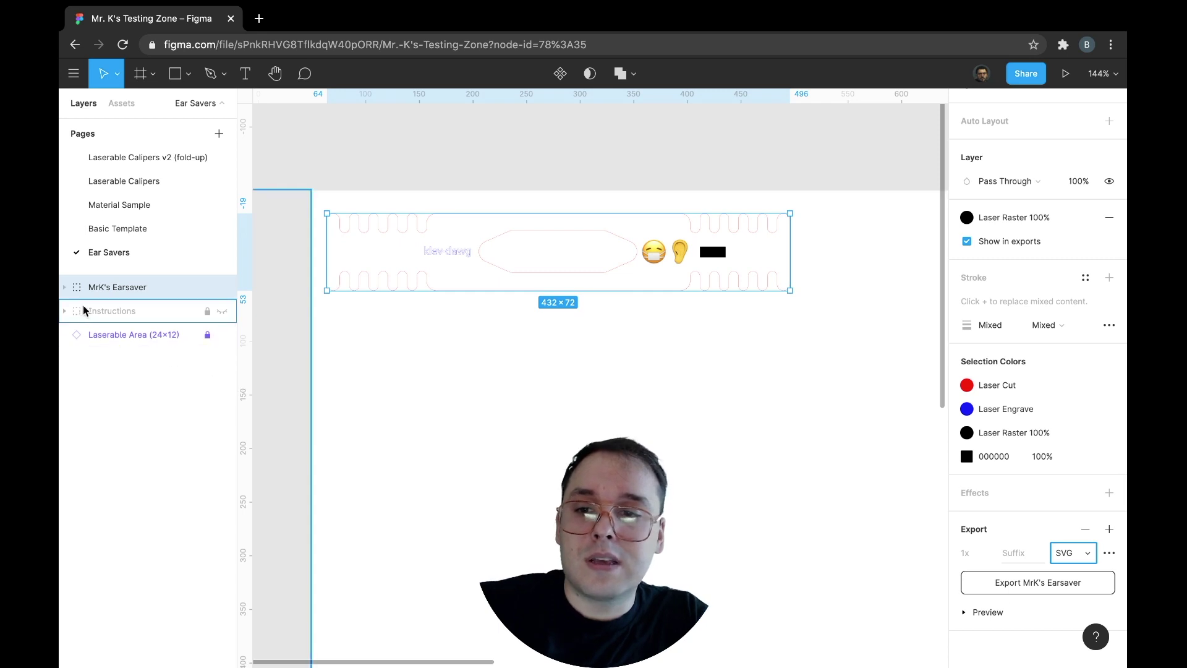
Step: Expand MrK's Earsaver to show Raster, Engrave and Cut, and check the Raster layer
{"action": "left_click", "coordinate": [64, 286]}
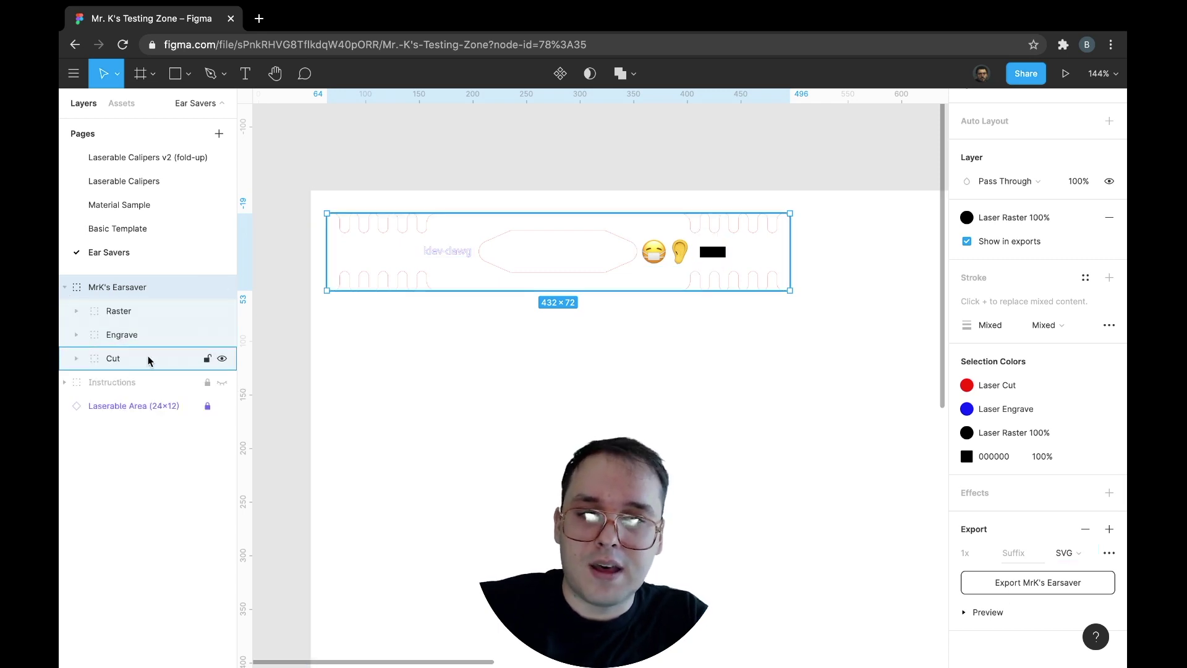
{"action": "left_click", "coordinate": [617, 412]}
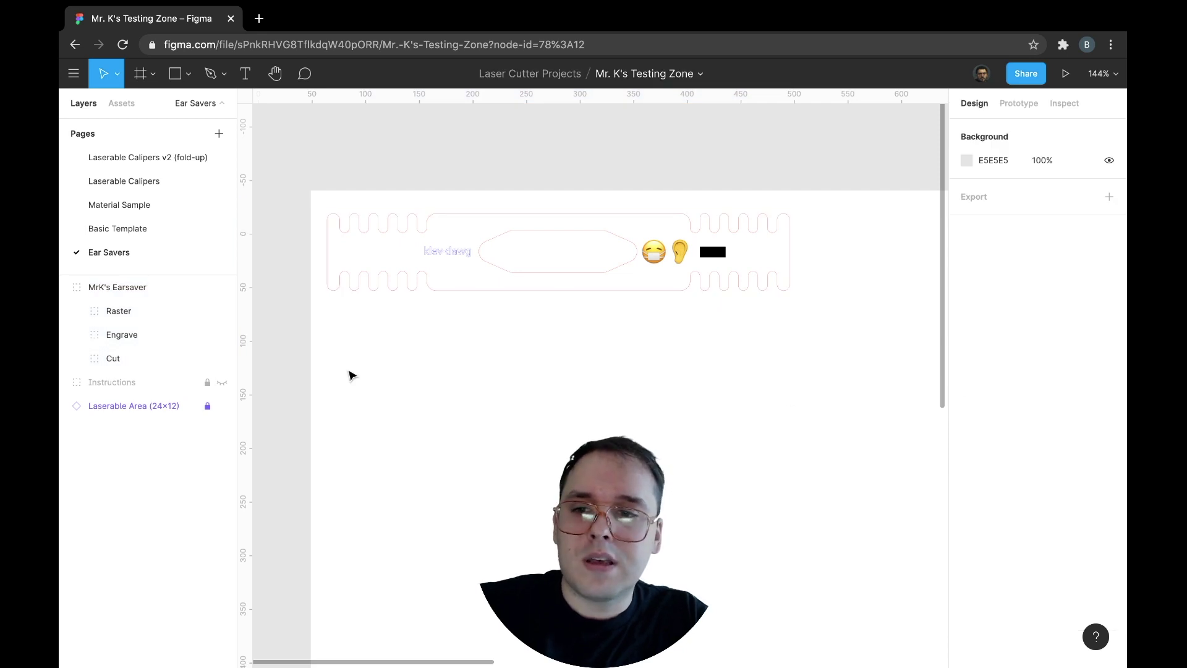
{"action": "left_click", "coordinate": [136, 314]}
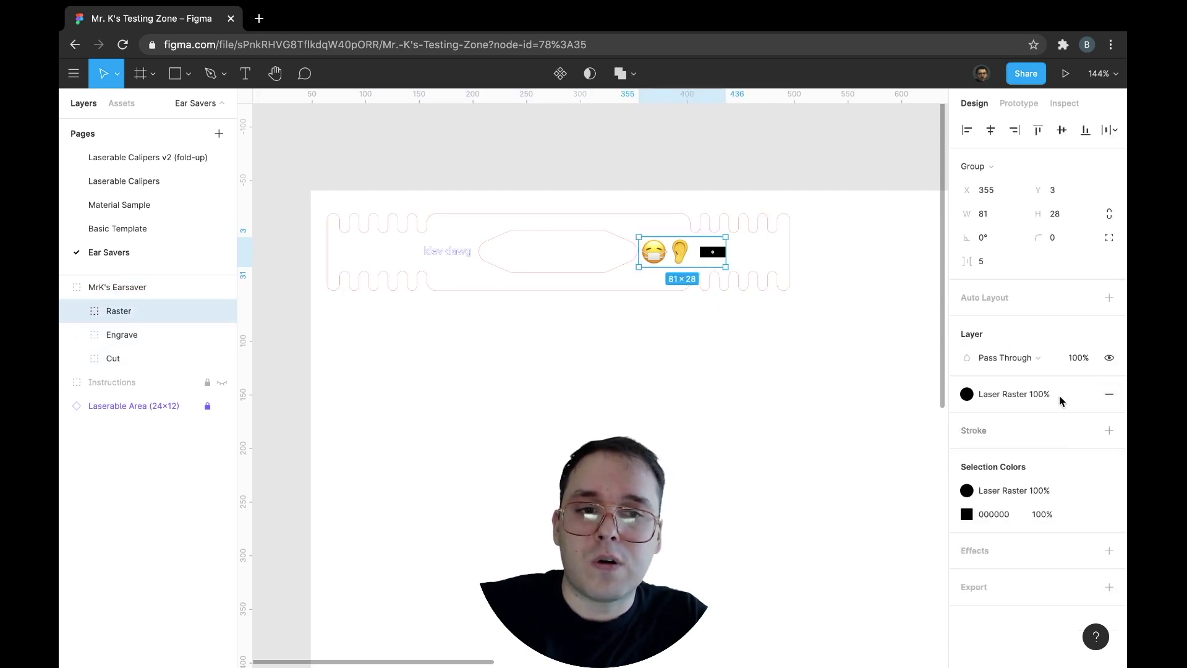
{"action": "left_click", "coordinate": [802, 370]}
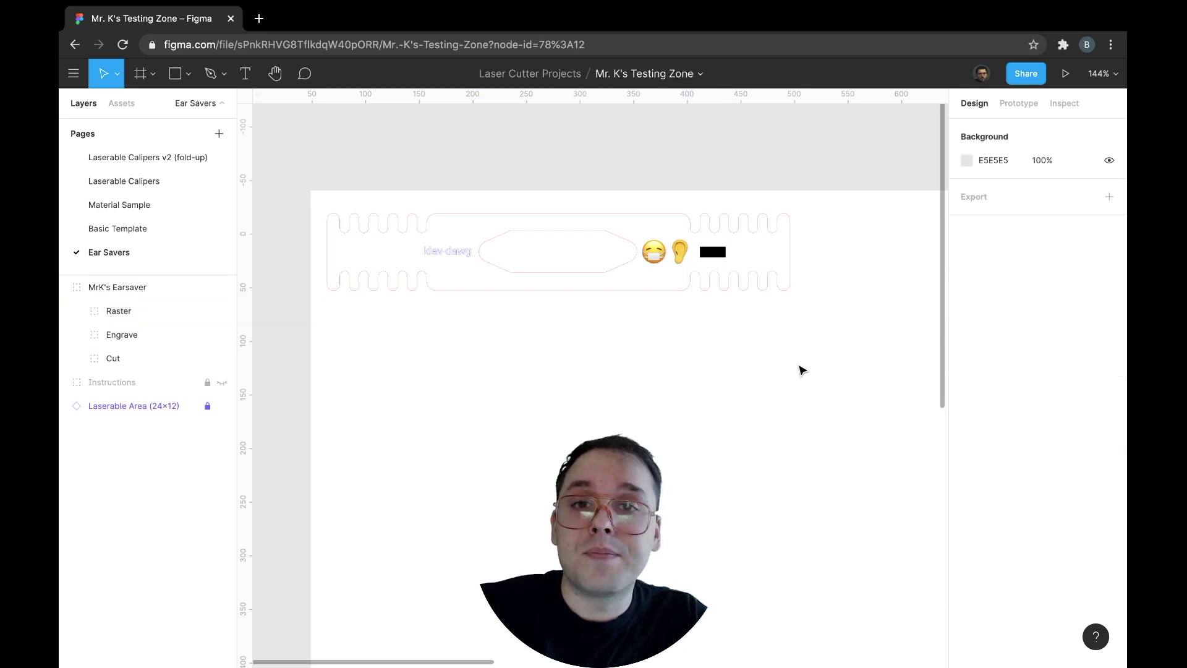